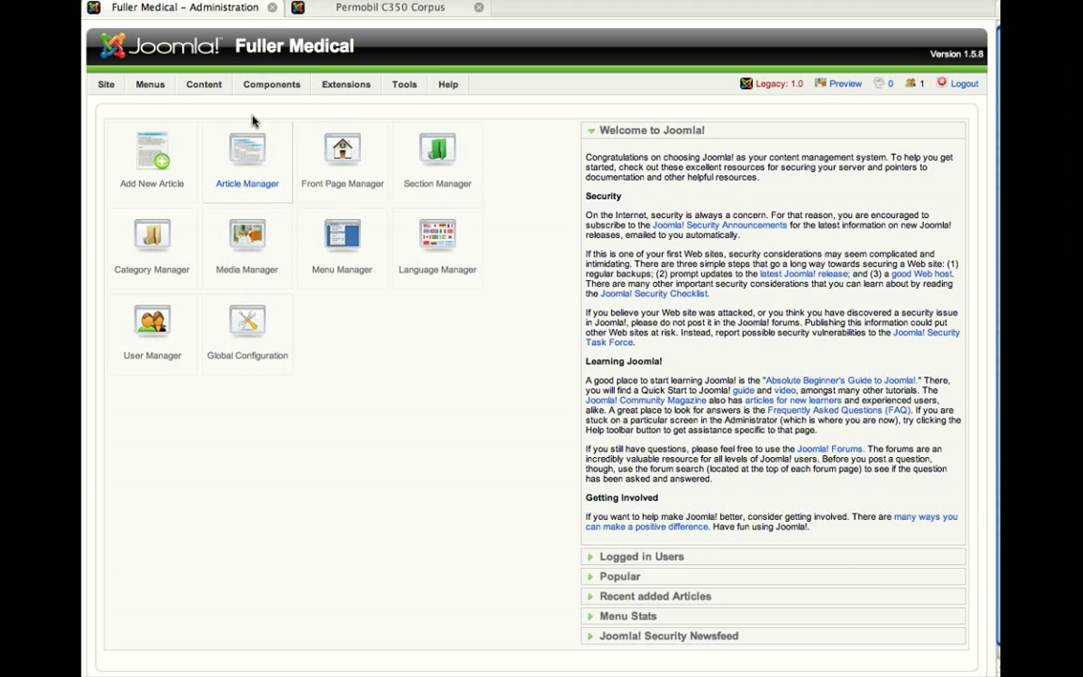
Open the VirtueMart component and delete the product Car 1 from the product list
mouse_move(242, 83)
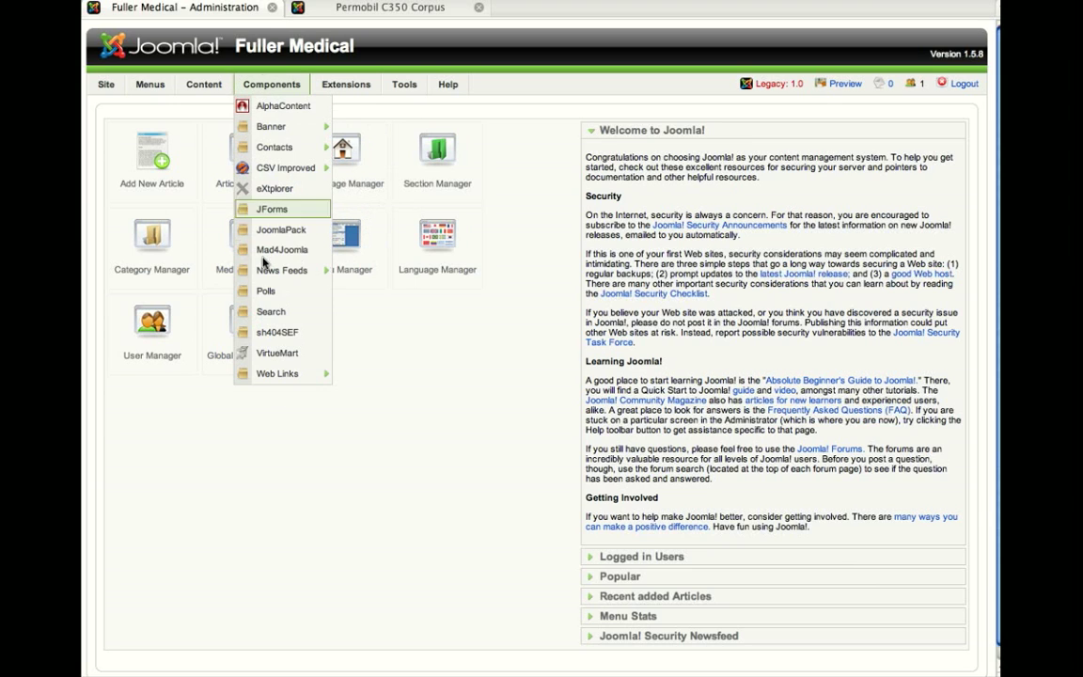
click(266, 354)
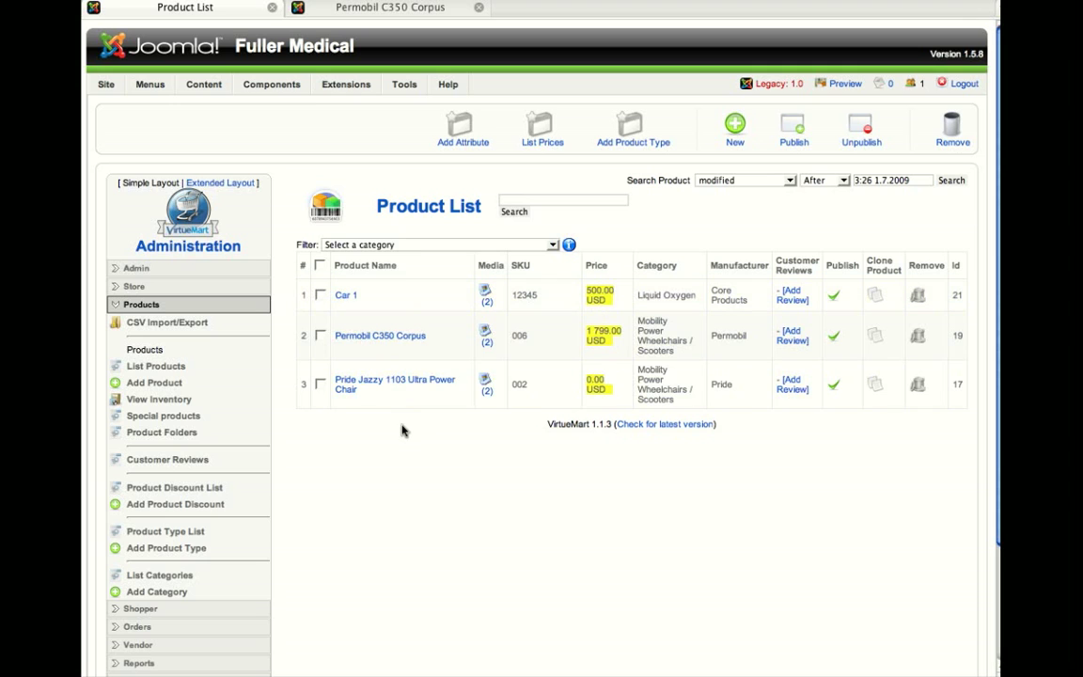
scroll(352, 415, down, 2)
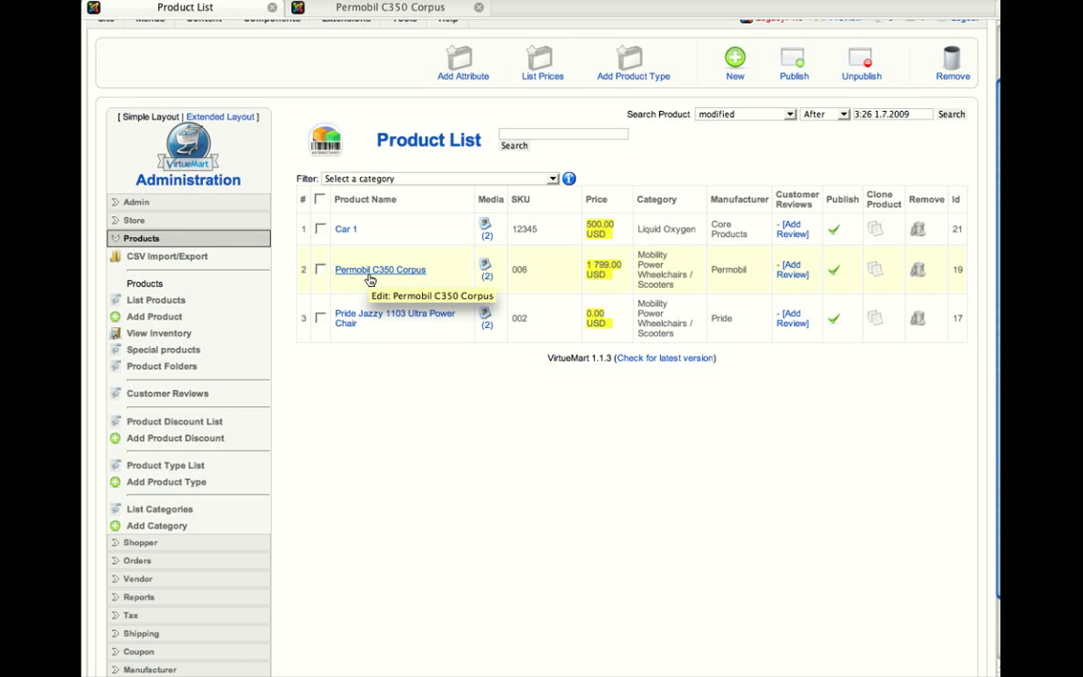
click(320, 228)
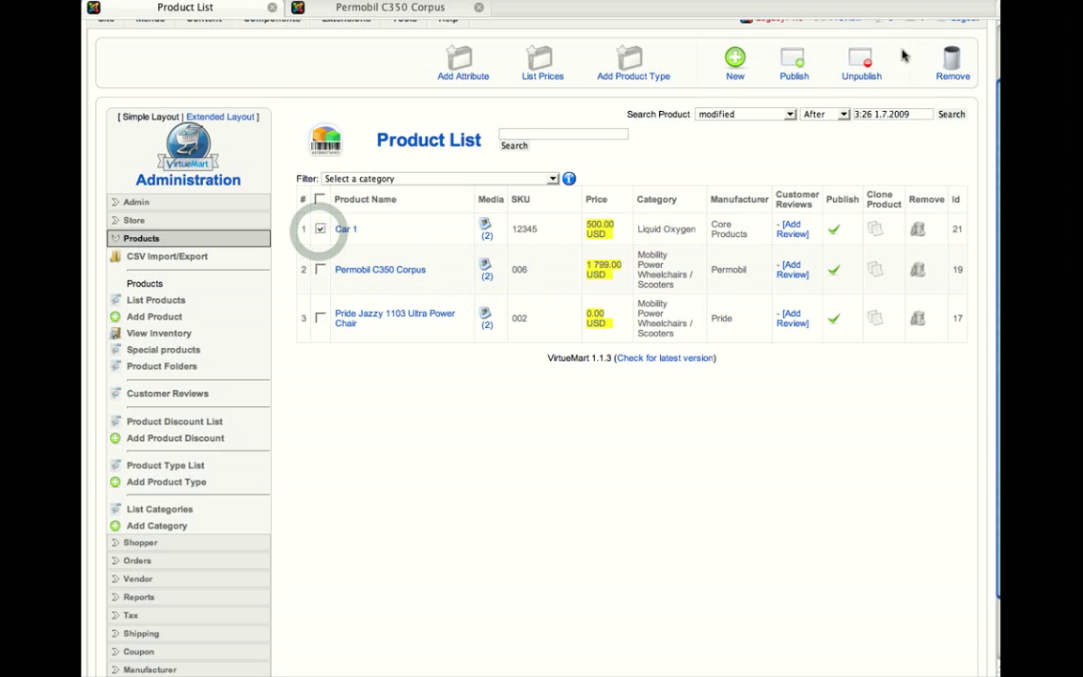
click(954, 60)
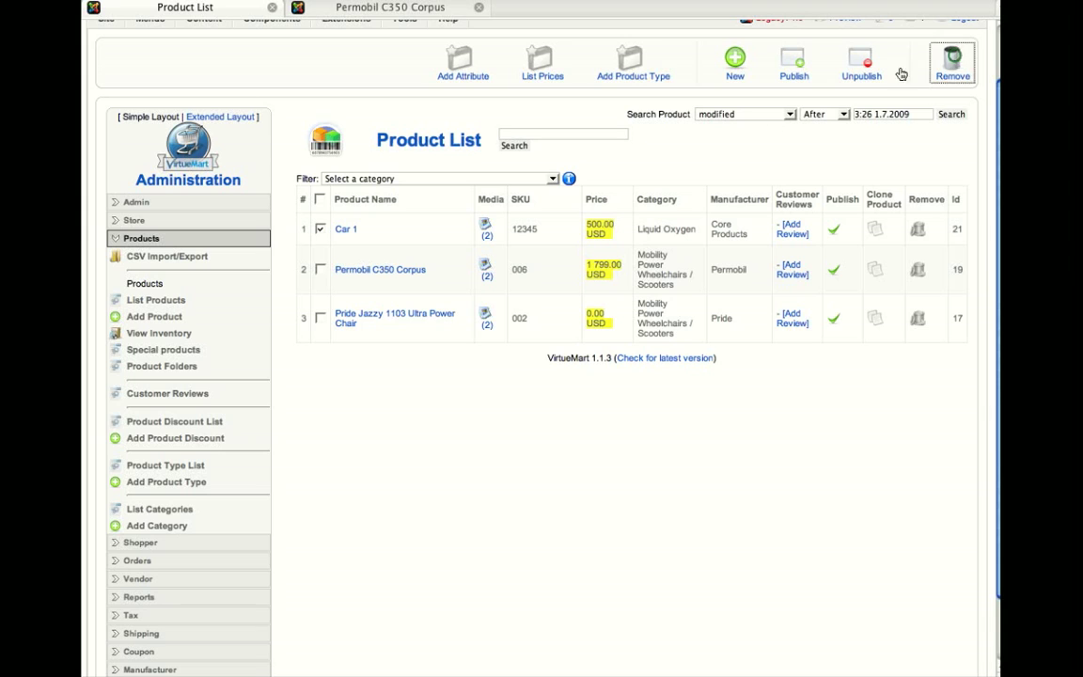
click(658, 42)
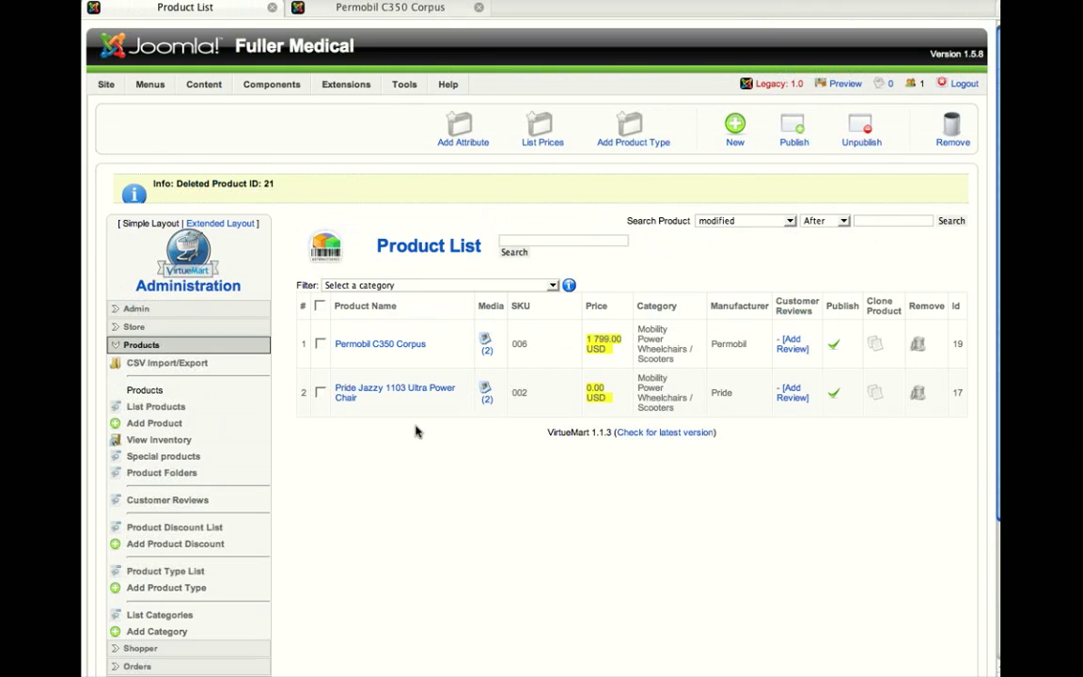
Start a new product with SKU 12345 and the name Test Product 1
click(155, 424)
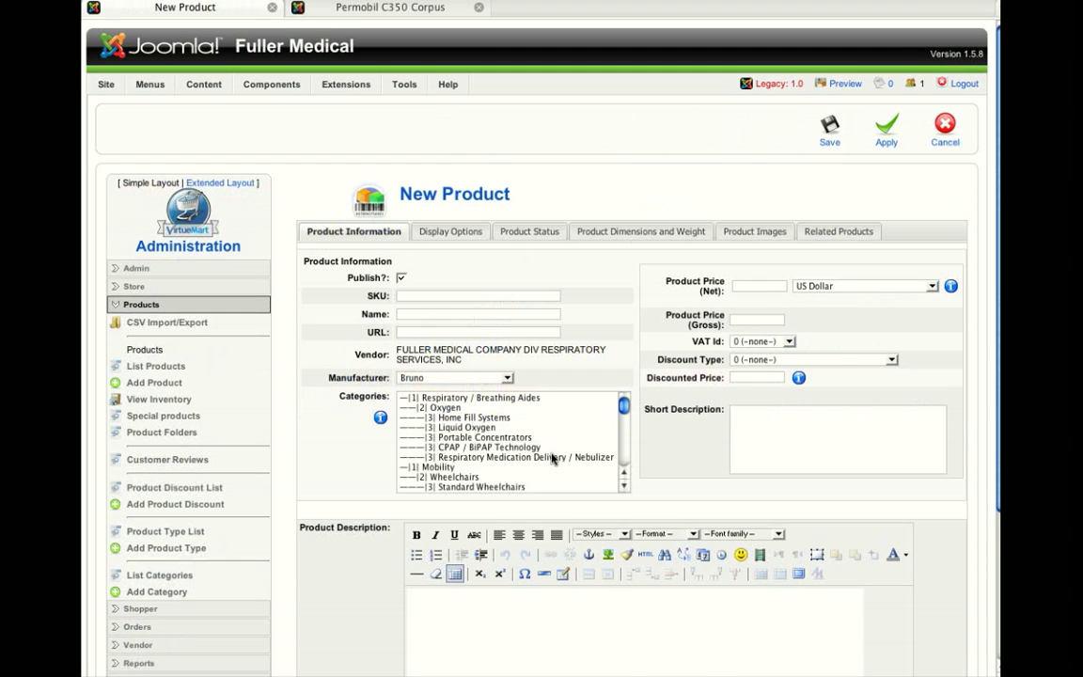
click(422, 298)
text(12345)
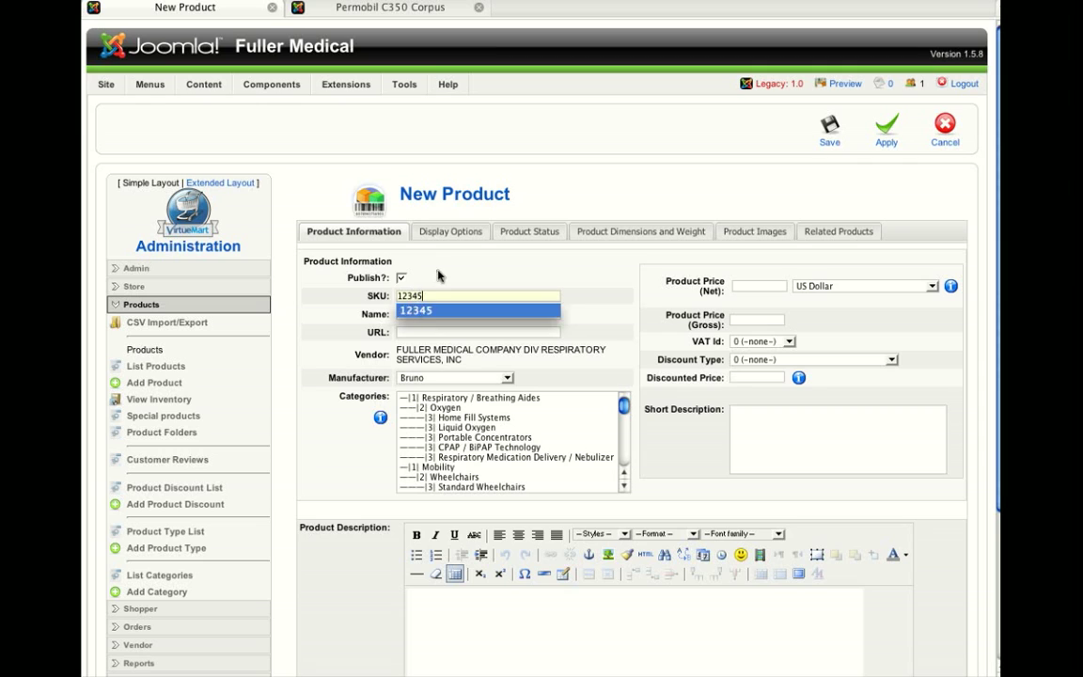
click(437, 271)
click(402, 314)
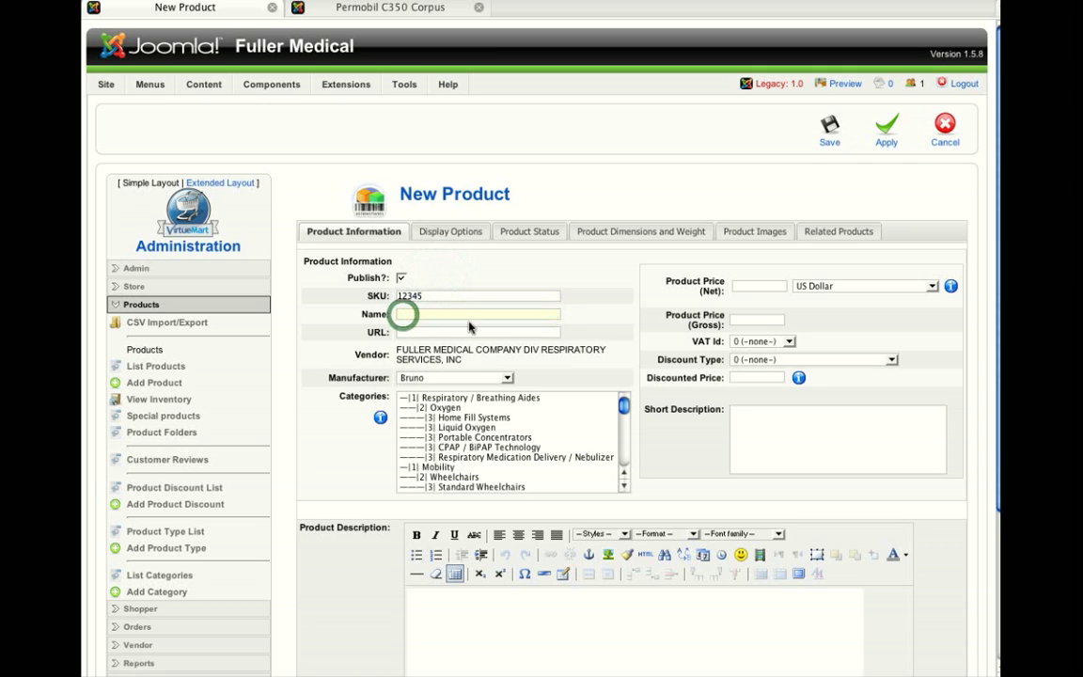
text(Test )
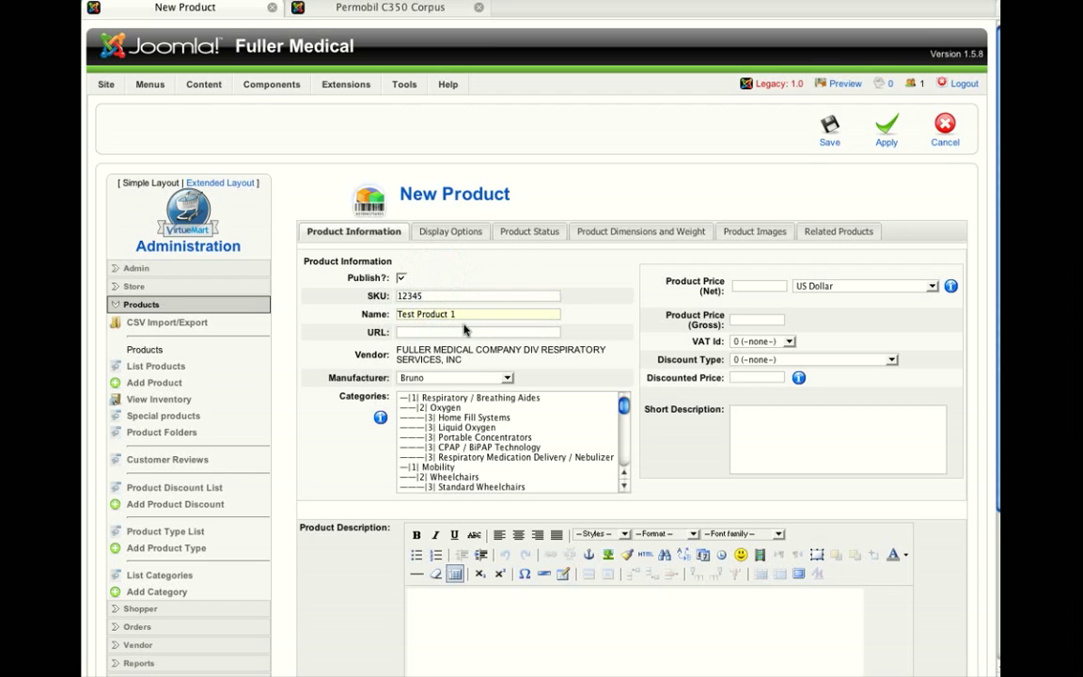
text(Product 1)
click(461, 333)
Set the new product's manufacturer to Core Products
scroll(461, 337, down, 1)
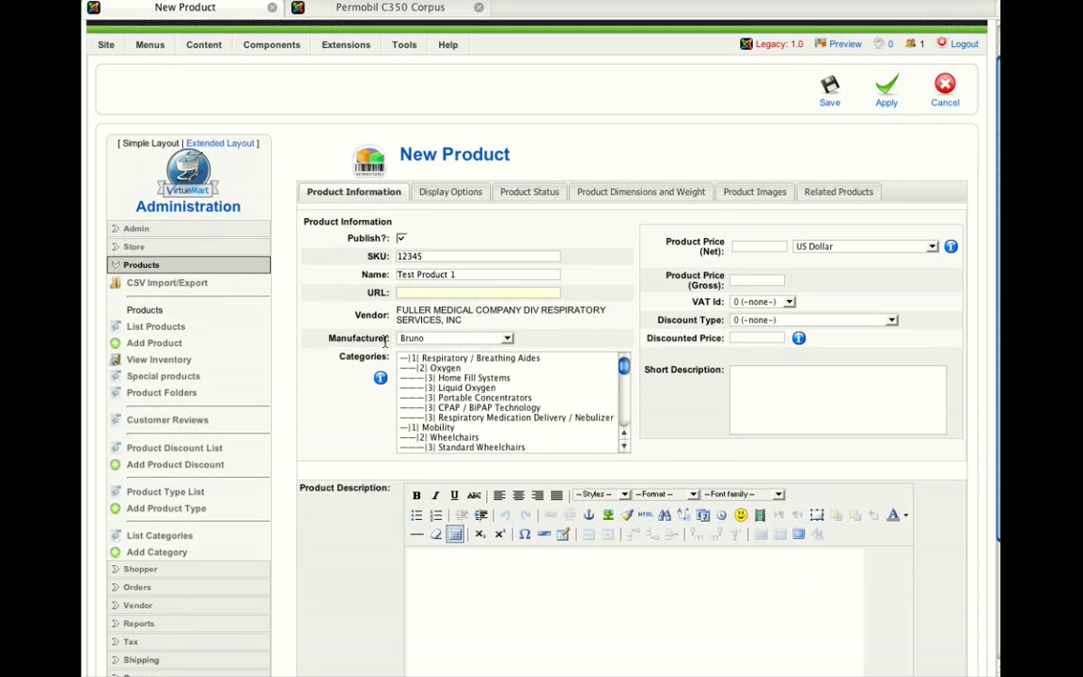
click(449, 338)
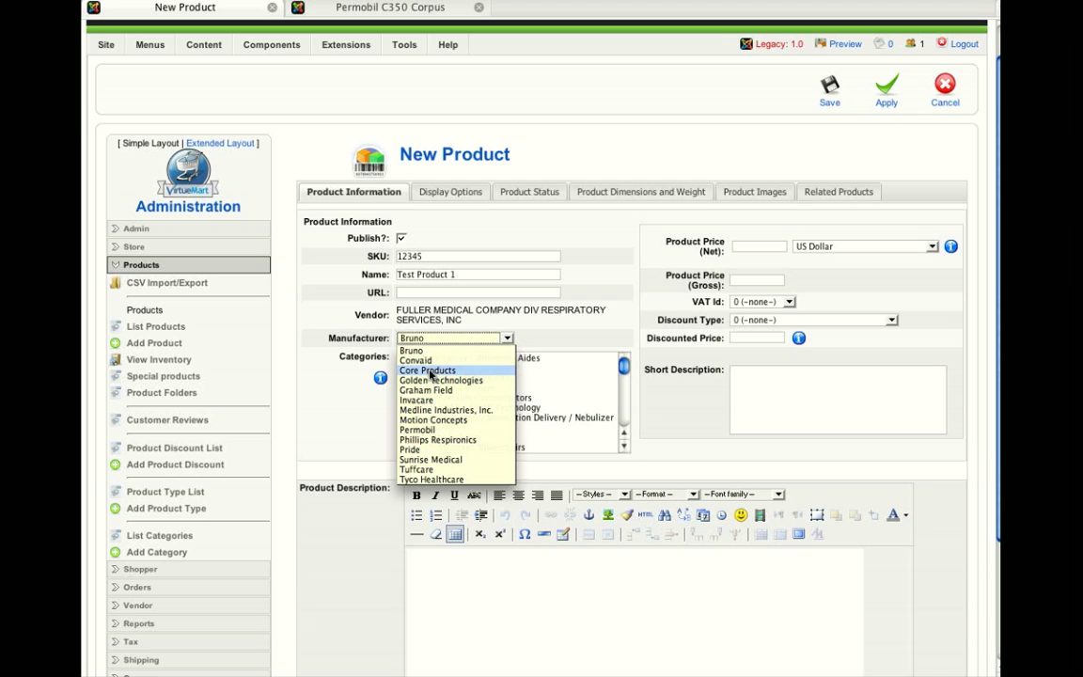
click(431, 371)
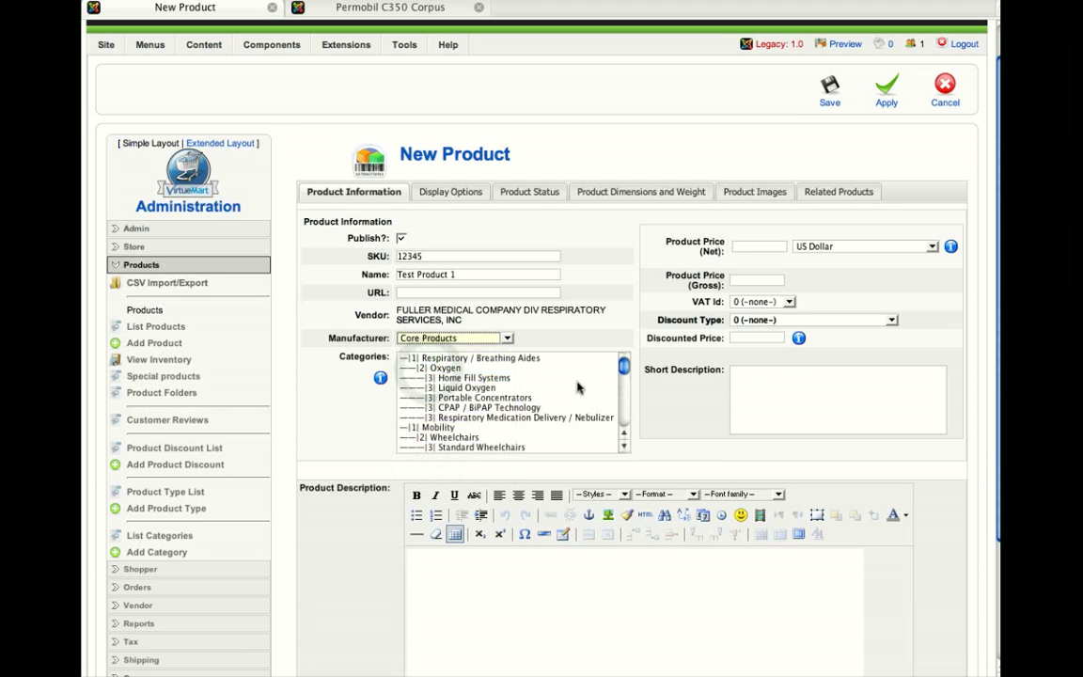
click(321, 395)
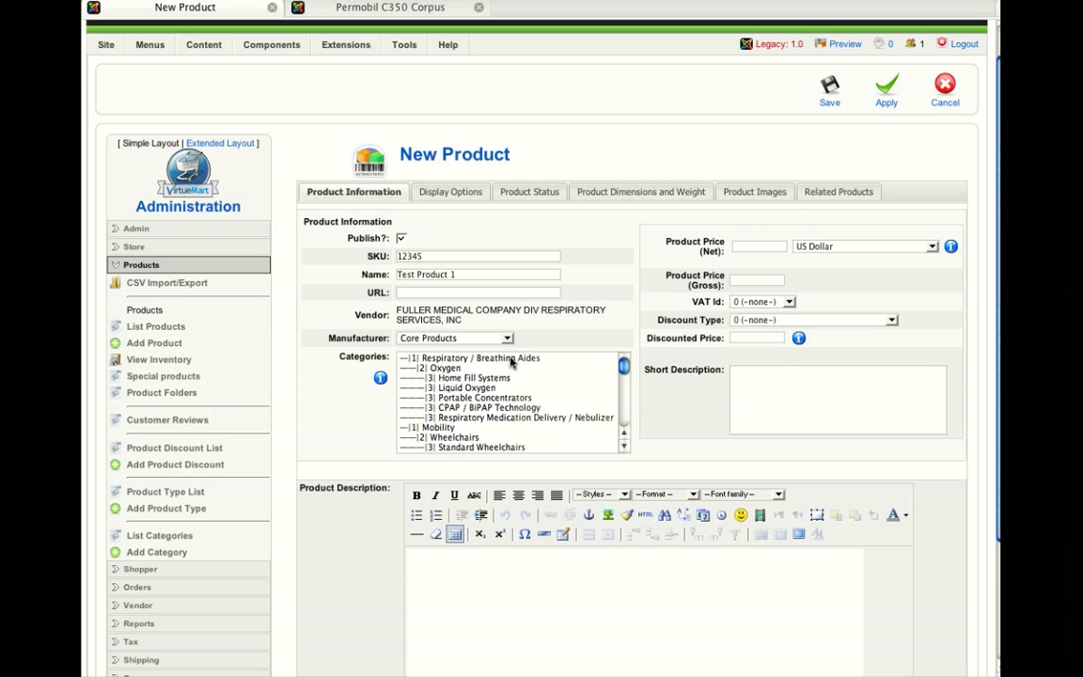
Assign the new product to the Home Fill Systems category under Oxygen
click(440, 368)
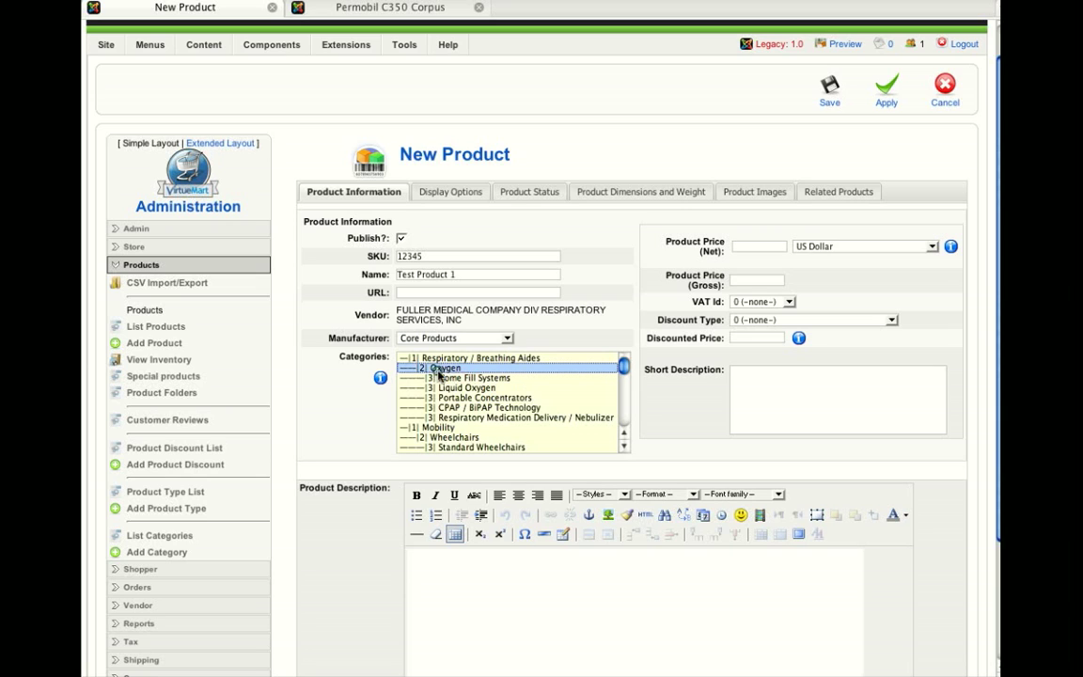
click(470, 378)
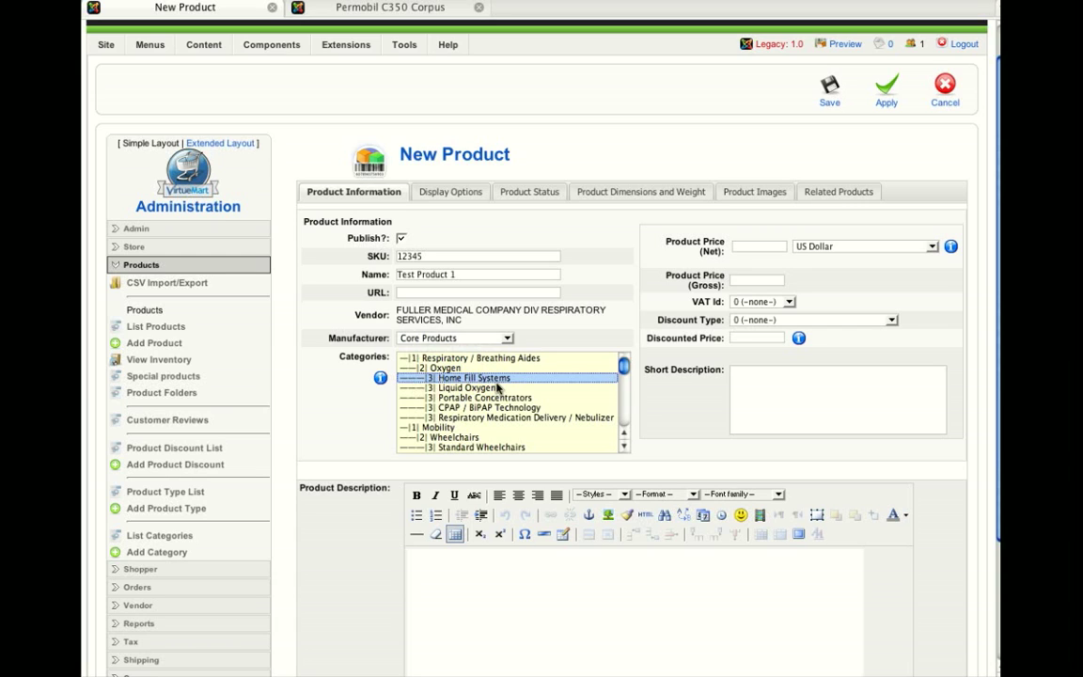
scroll(477, 383, down, 2)
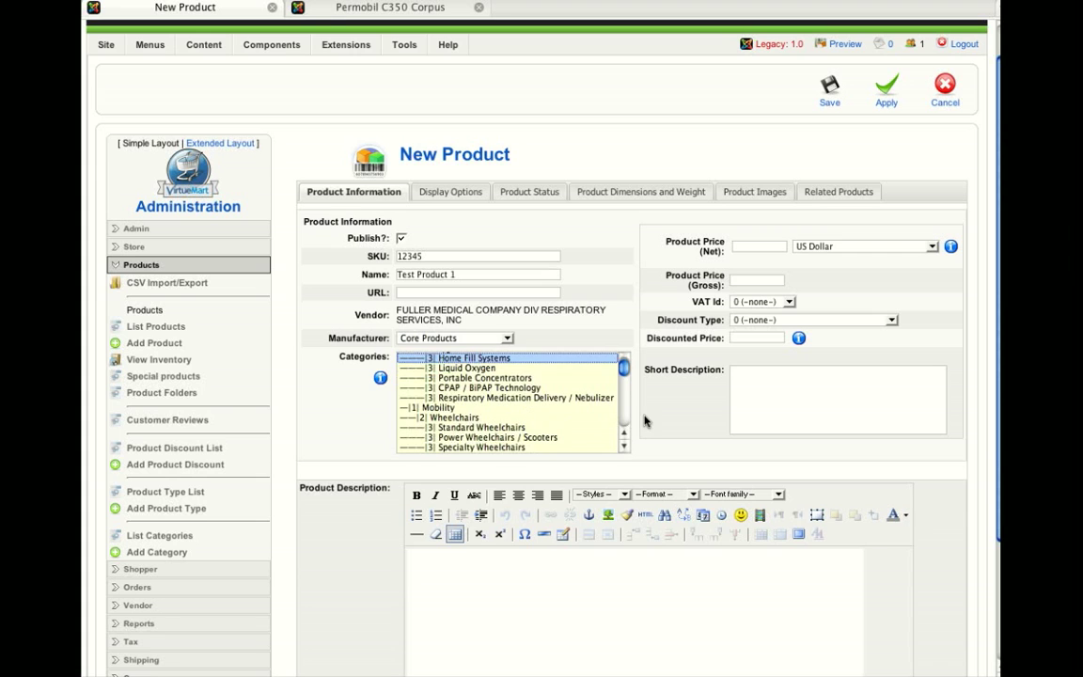
scroll(471, 381, up, 2)
scroll(493, 419, up, 2)
scroll(478, 444, down, 2)
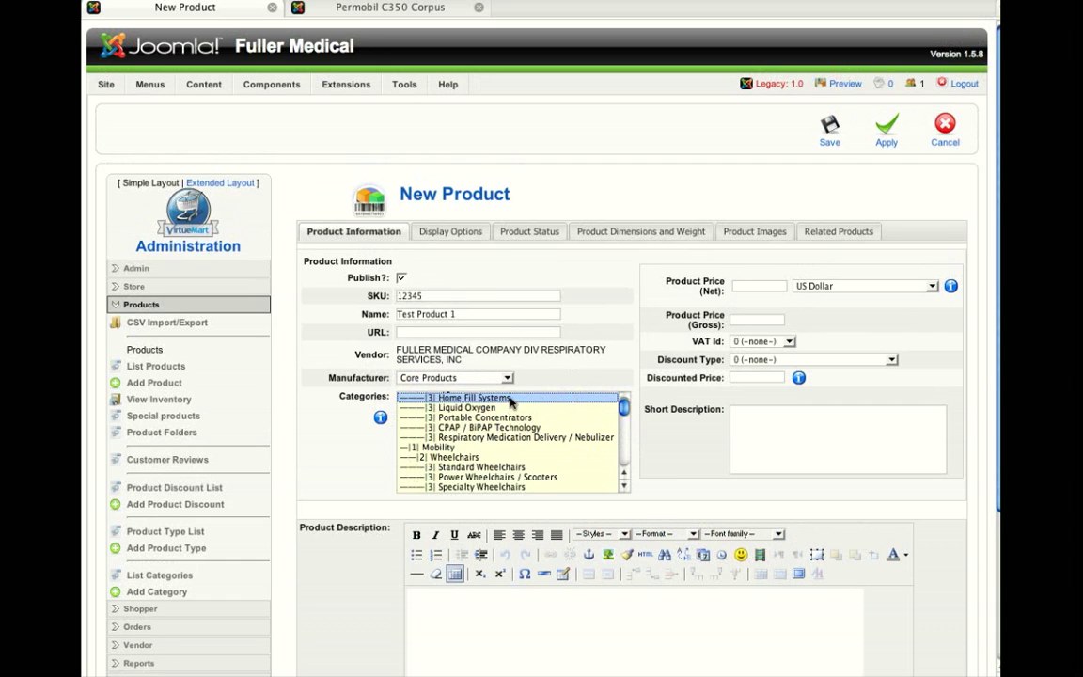
Fill the product description with three separate paragraphs of random placeholder text
scroll(591, 417, down, 5)
click(514, 435)
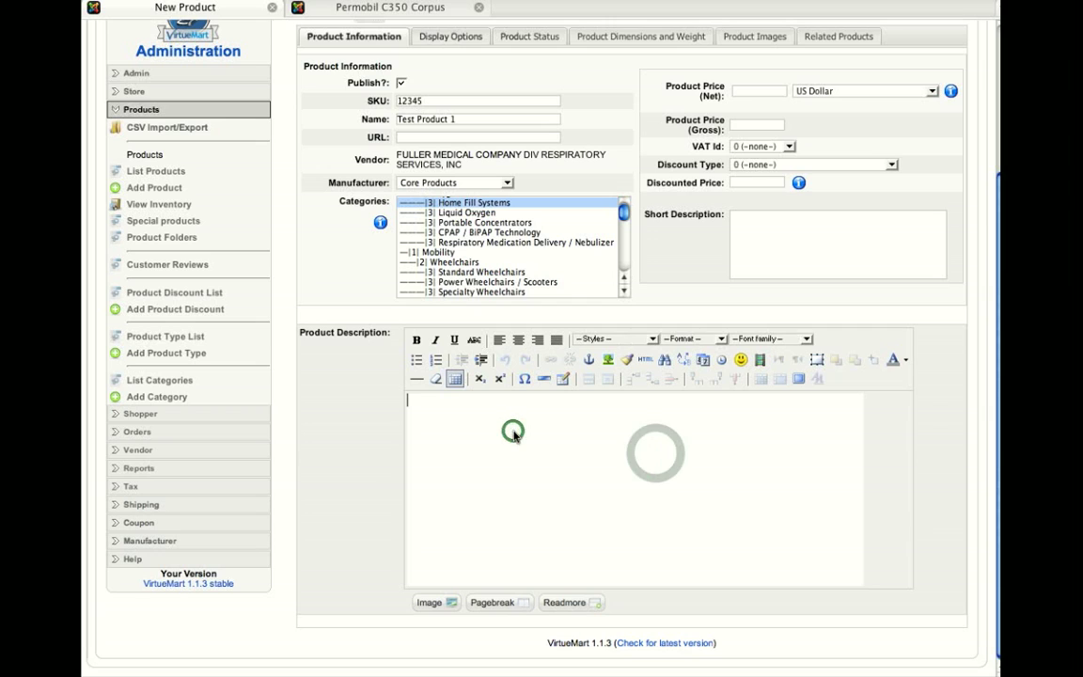
text(asldlsdfklsadfjlsdakfjasdlkfjasdlkfjasdlkfjaskl)
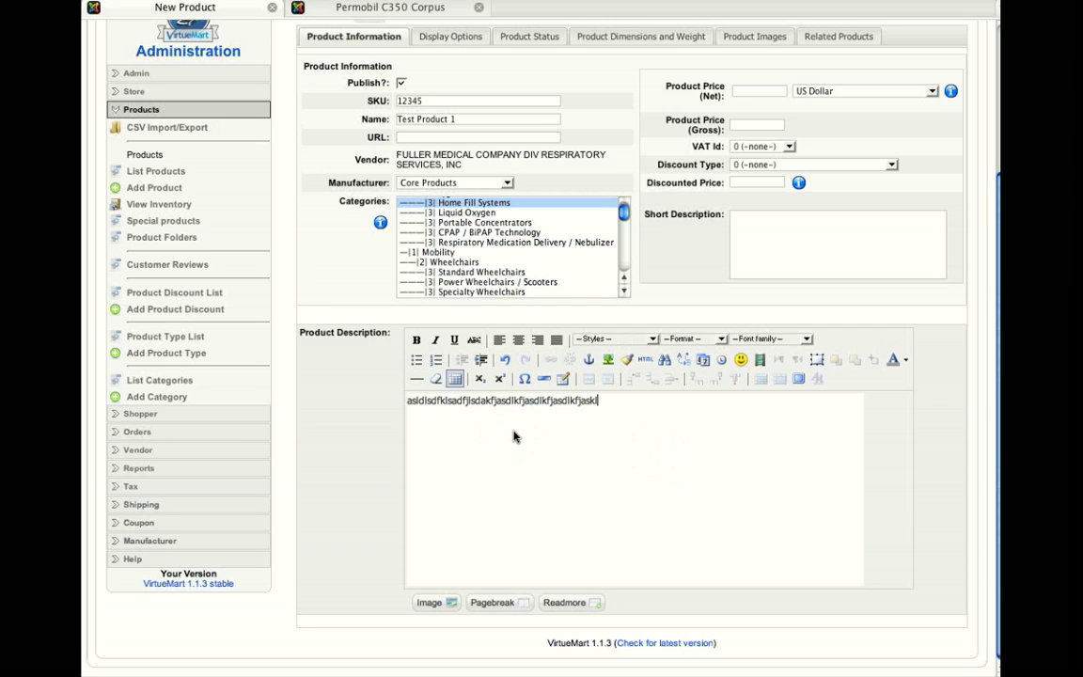
key(Return)
text(la)
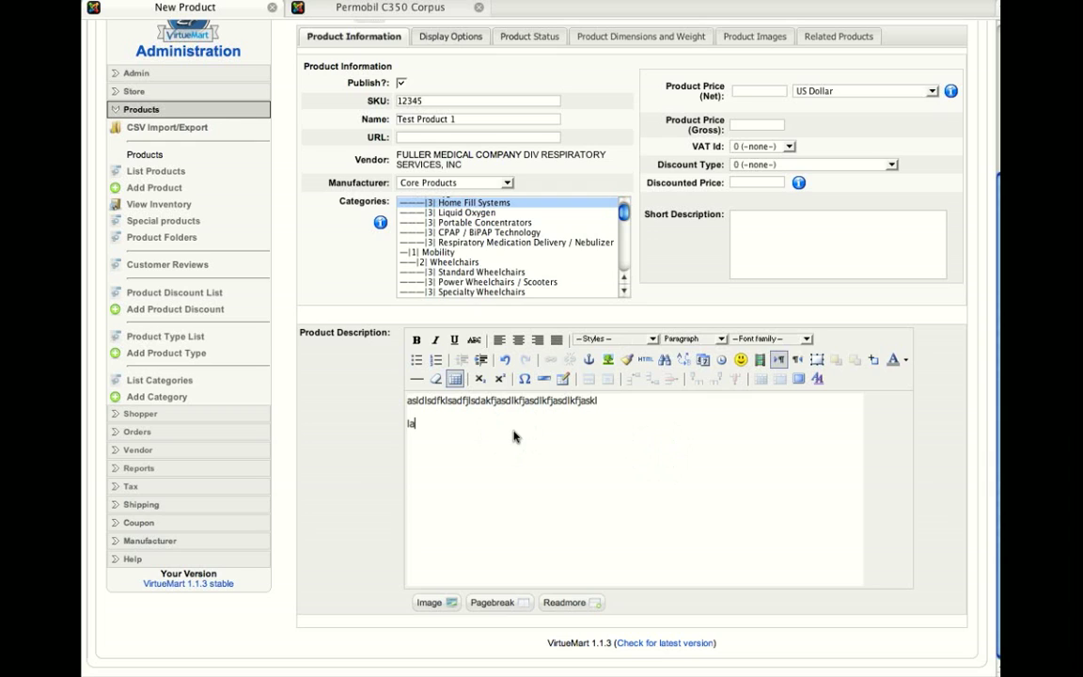
text(sdfjlksadjflskdajflkasdfjlkdsajf  alsdjflsadflsdkflksadjflasdkjf)
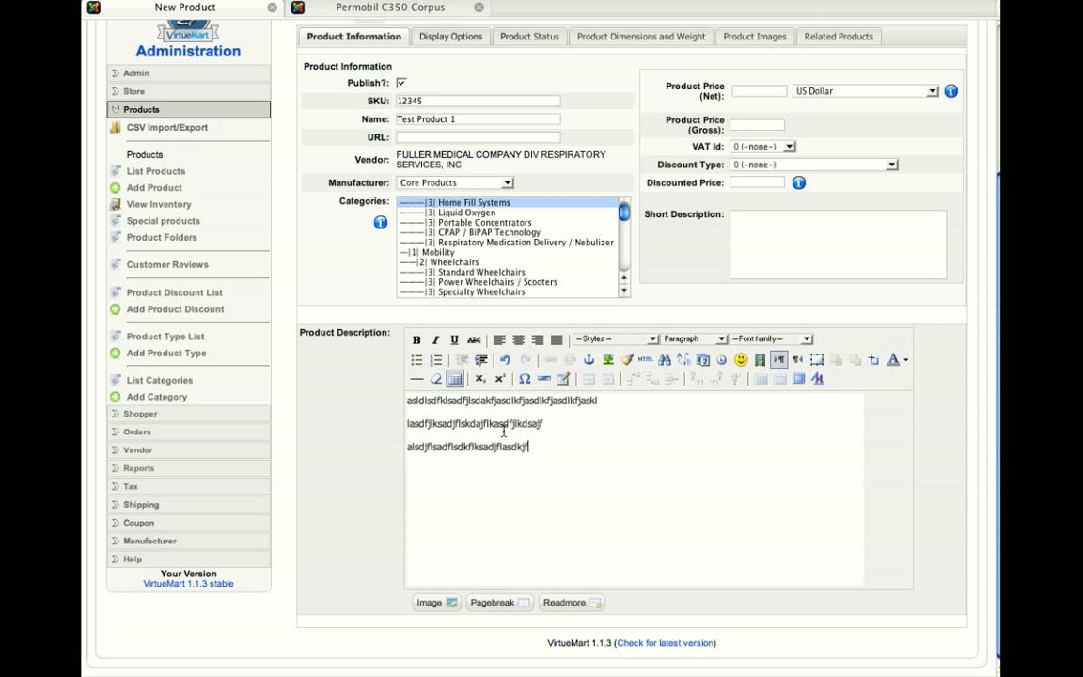
Try bold formatting on the whole product description and remove it from all three lines
drag(543, 447, 400, 391)
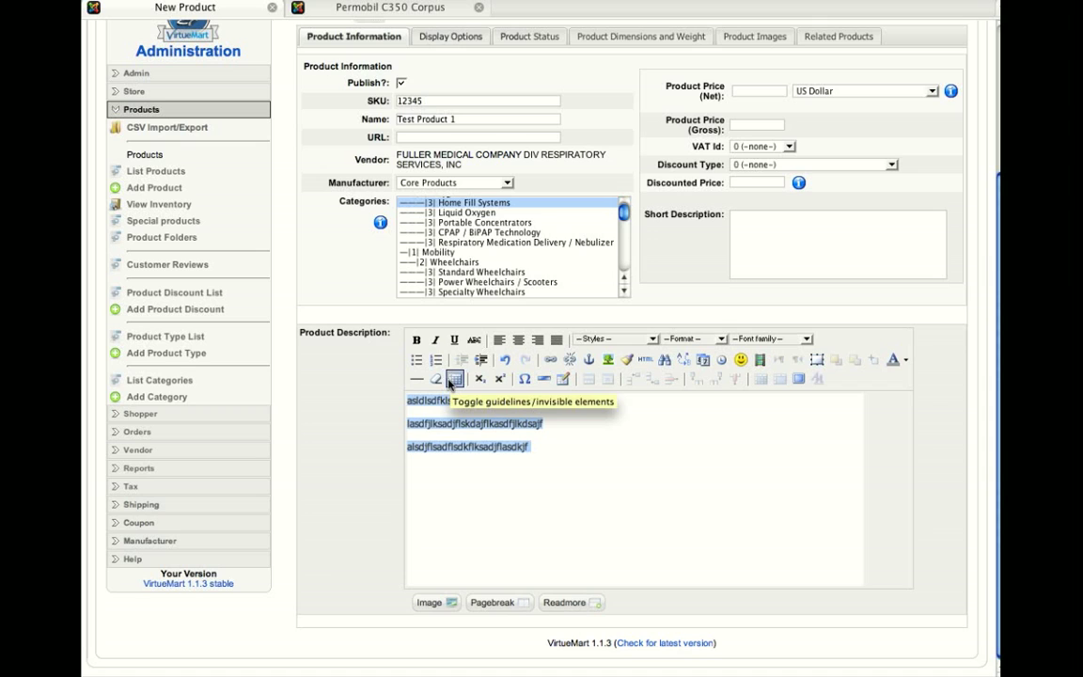
click(416, 339)
drag(576, 444, 358, 431)
click(417, 340)
click(529, 405)
drag(656, 404, 365, 402)
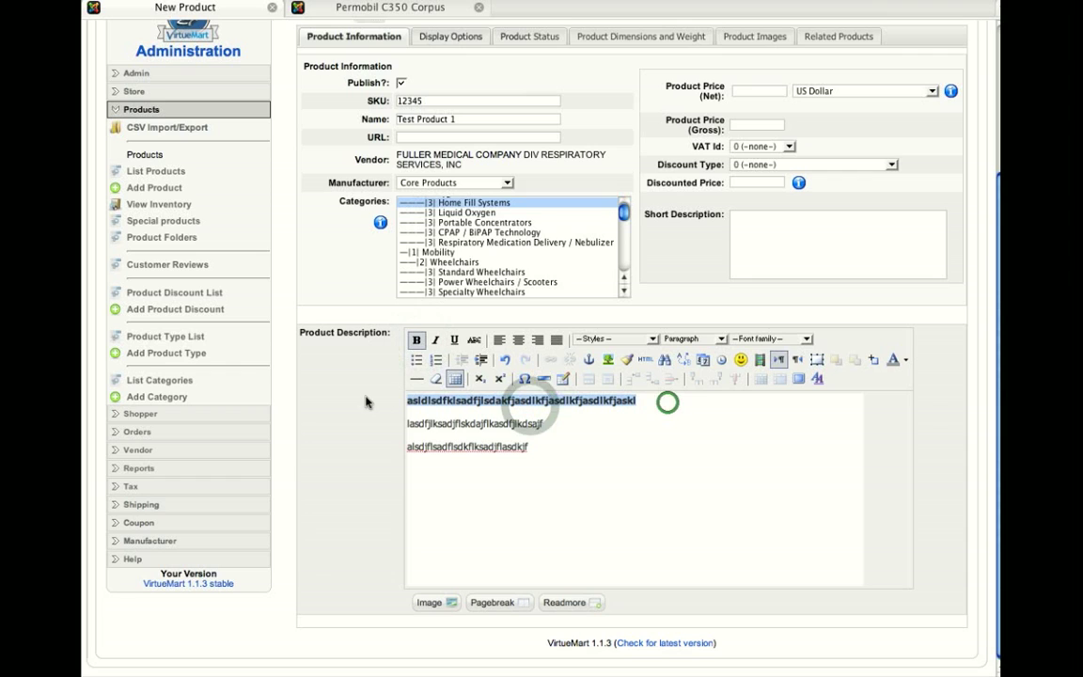
click(416, 339)
click(505, 434)
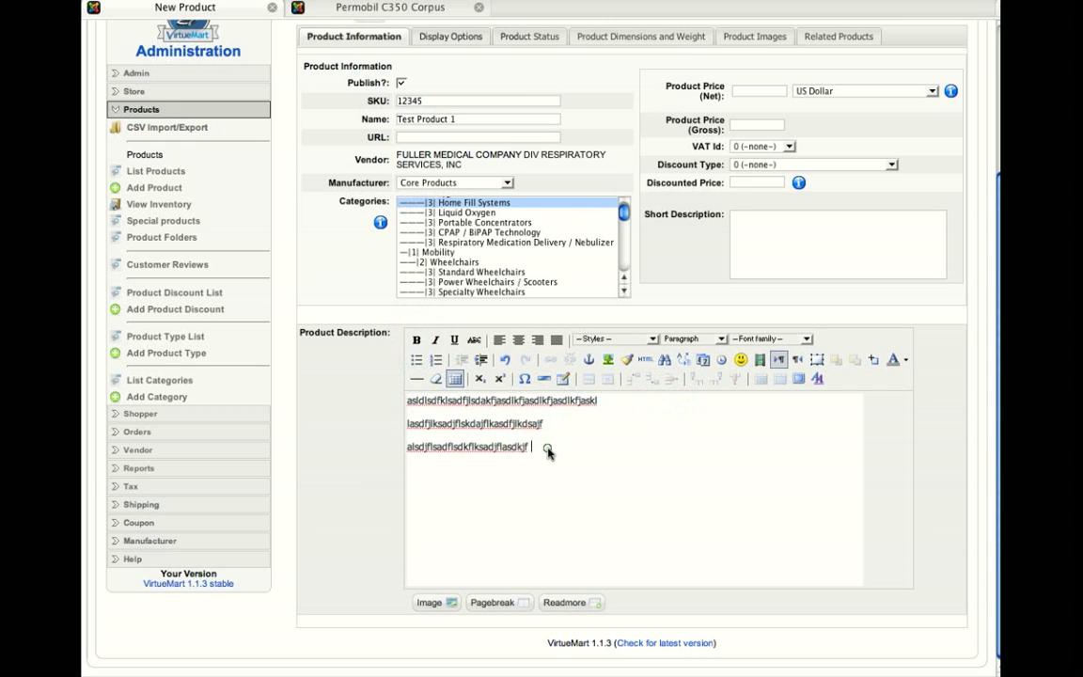
Bold the first line of the product description and format the two lines below it as a bulleted list
drag(605, 402, 321, 403)
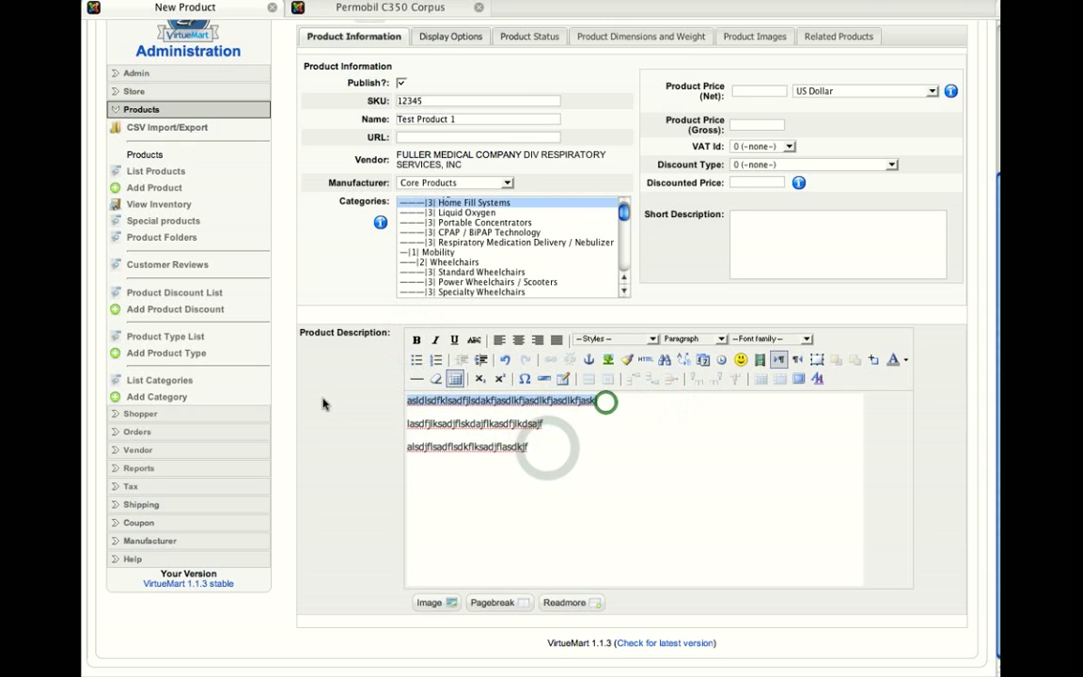
click(417, 340)
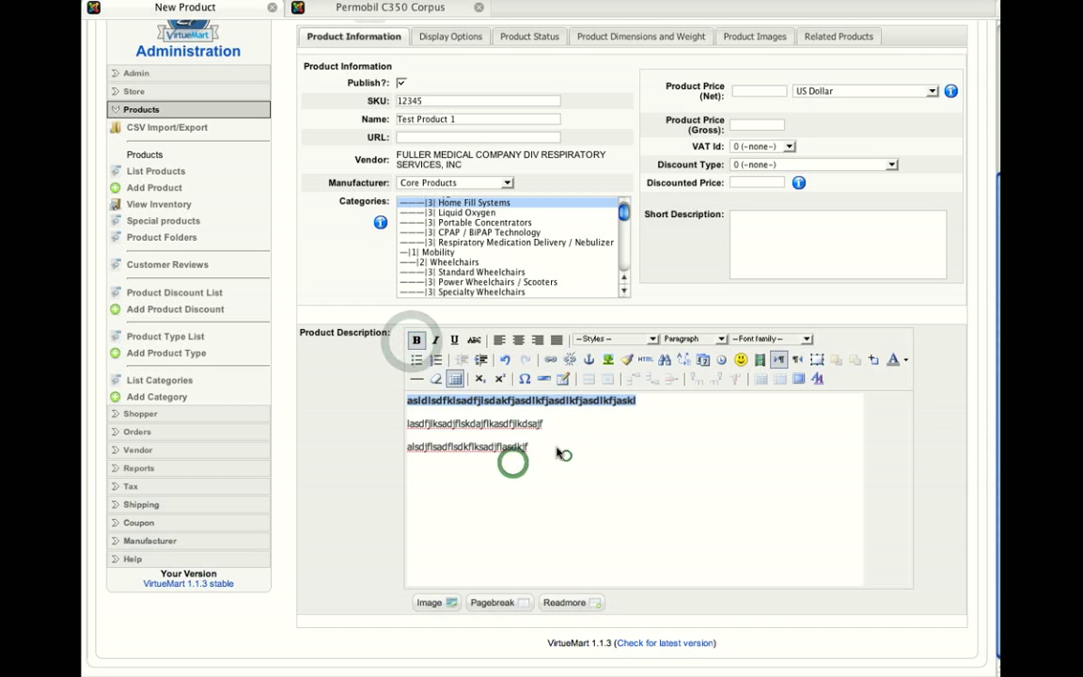
drag(556, 453, 400, 430)
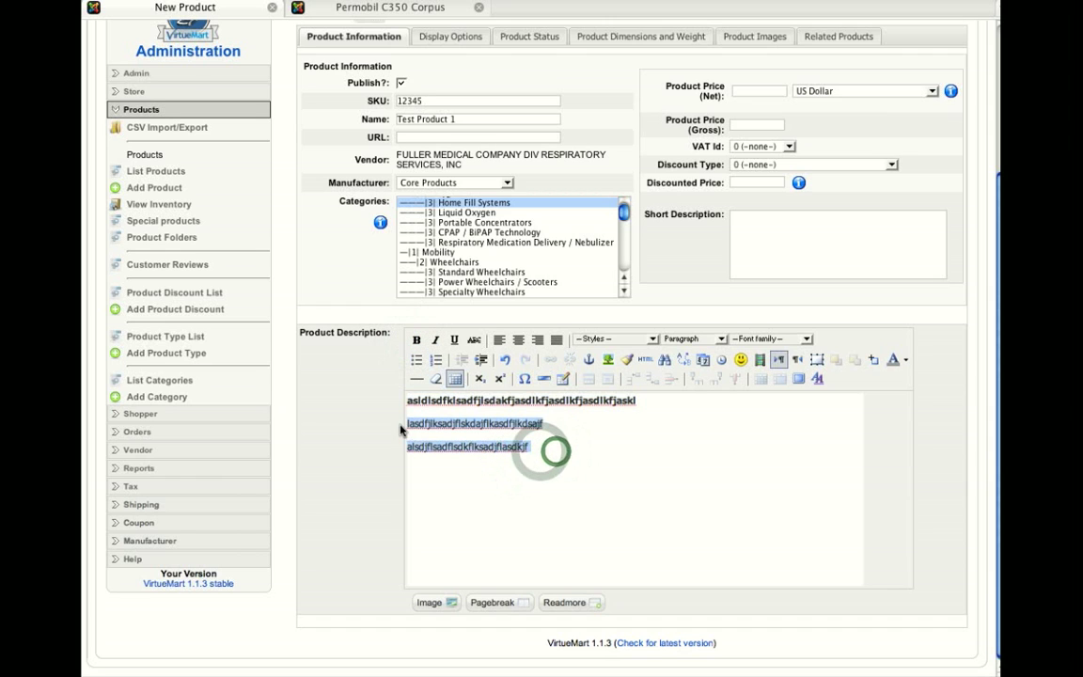
click(417, 362)
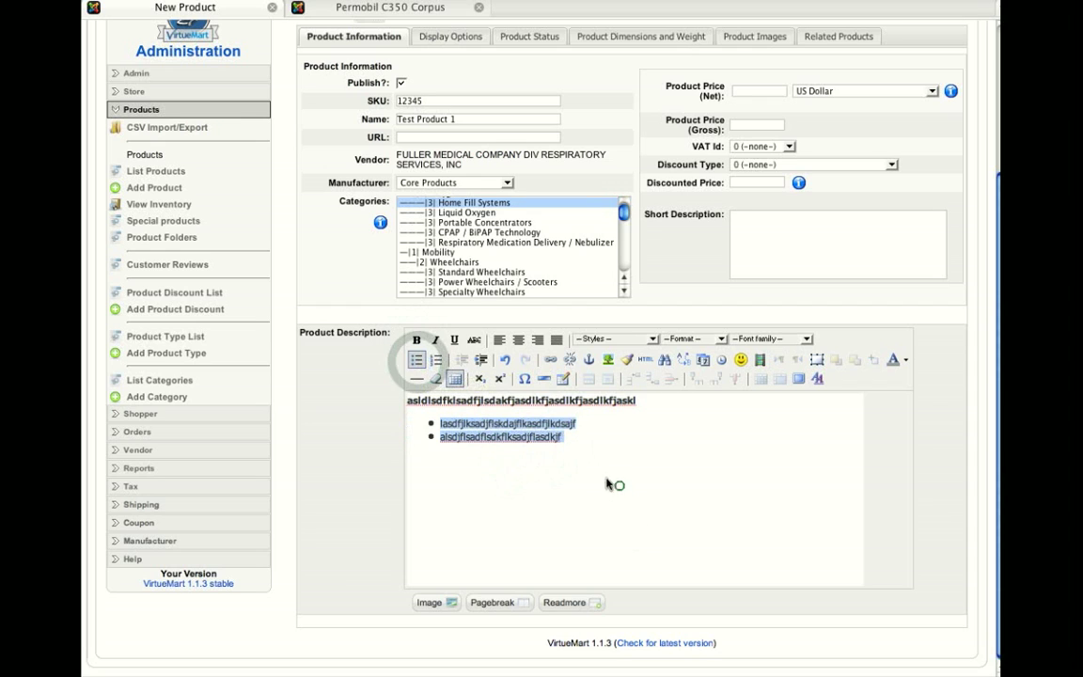
click(552, 466)
click(593, 427)
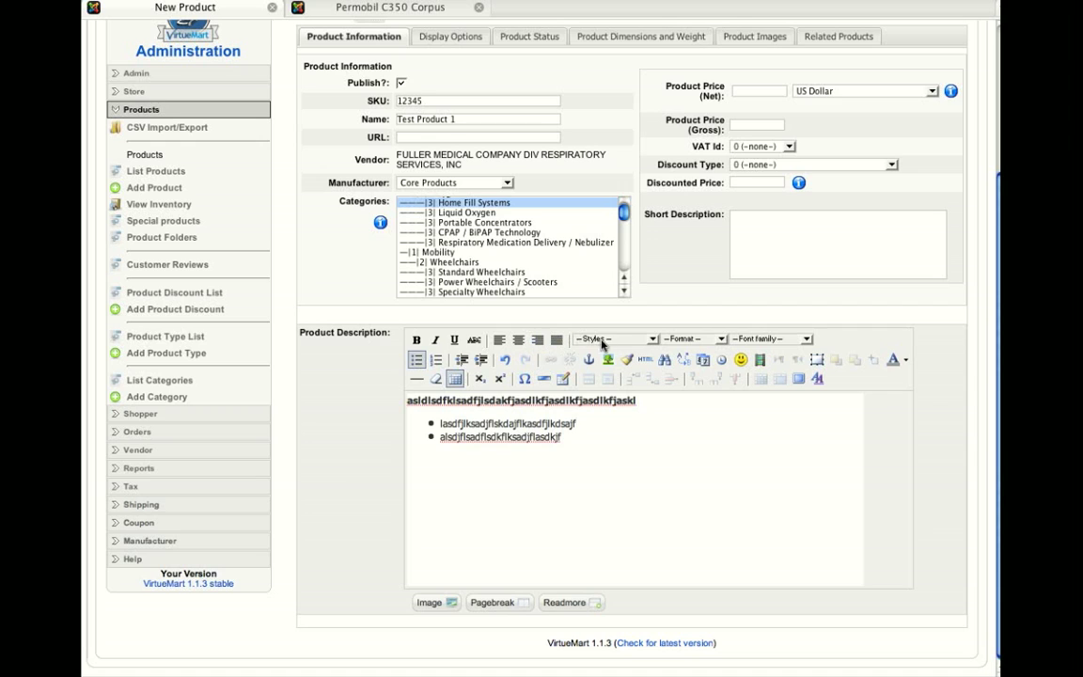
click(602, 435)
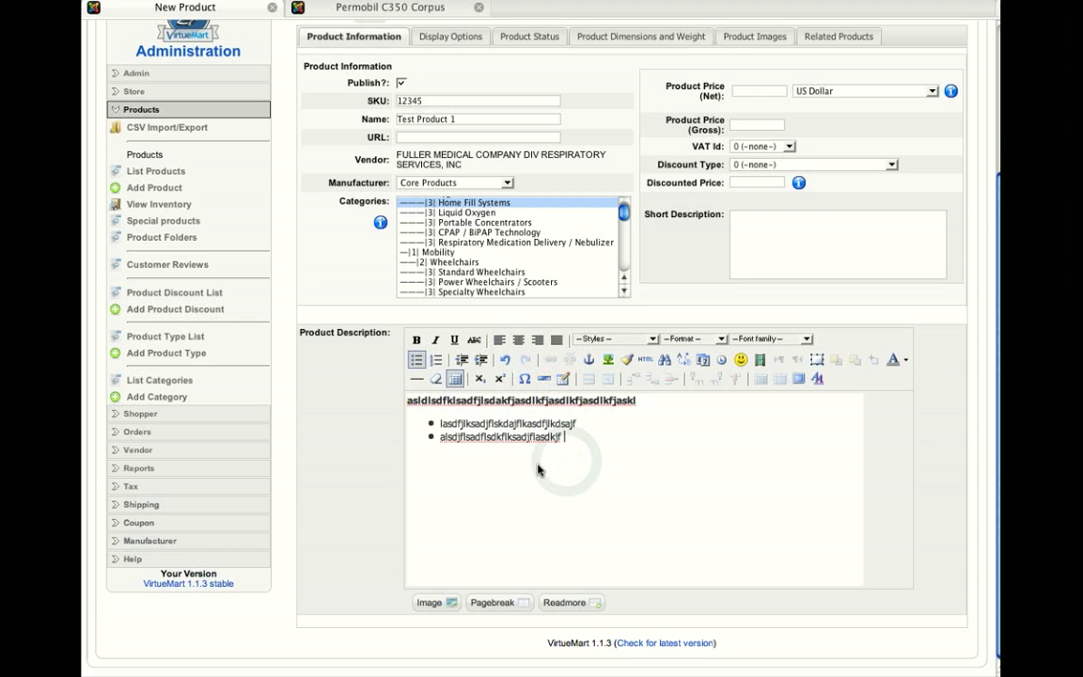
Set the product's net price to 500 US dollars
scroll(564, 434, up, 4)
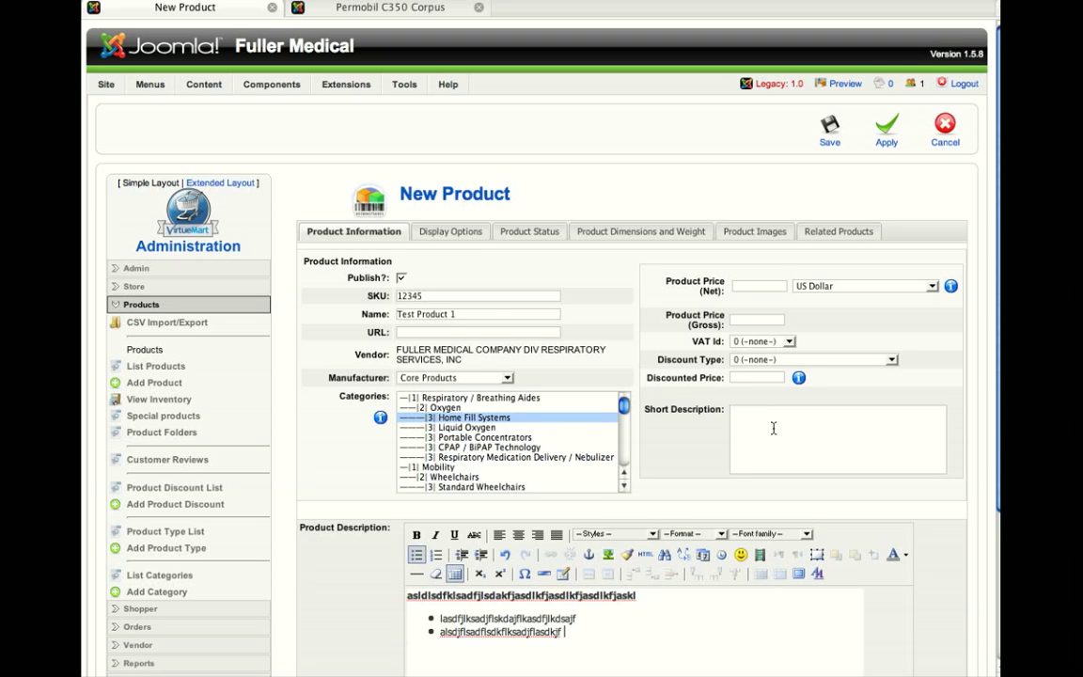
click(740, 288)
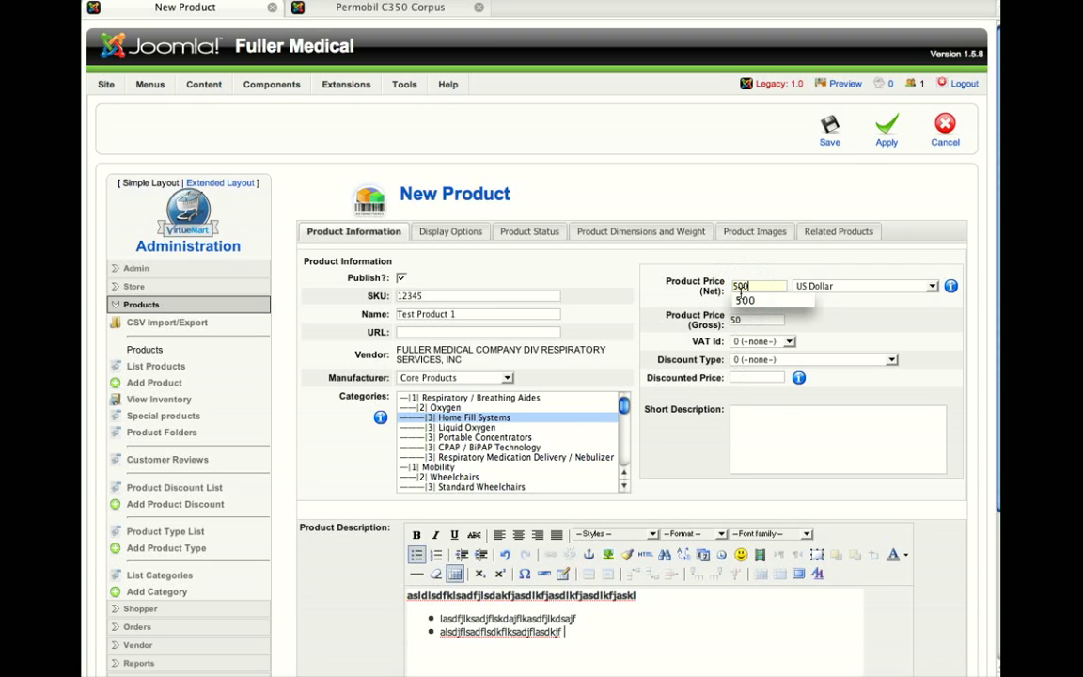
click(858, 320)
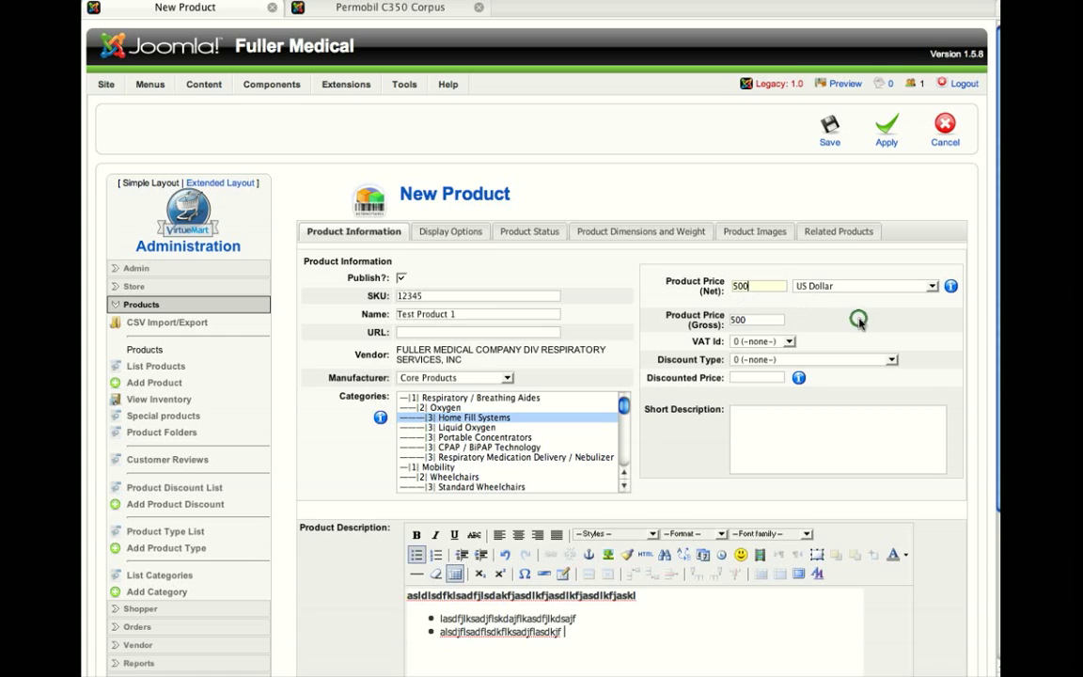
click(789, 361)
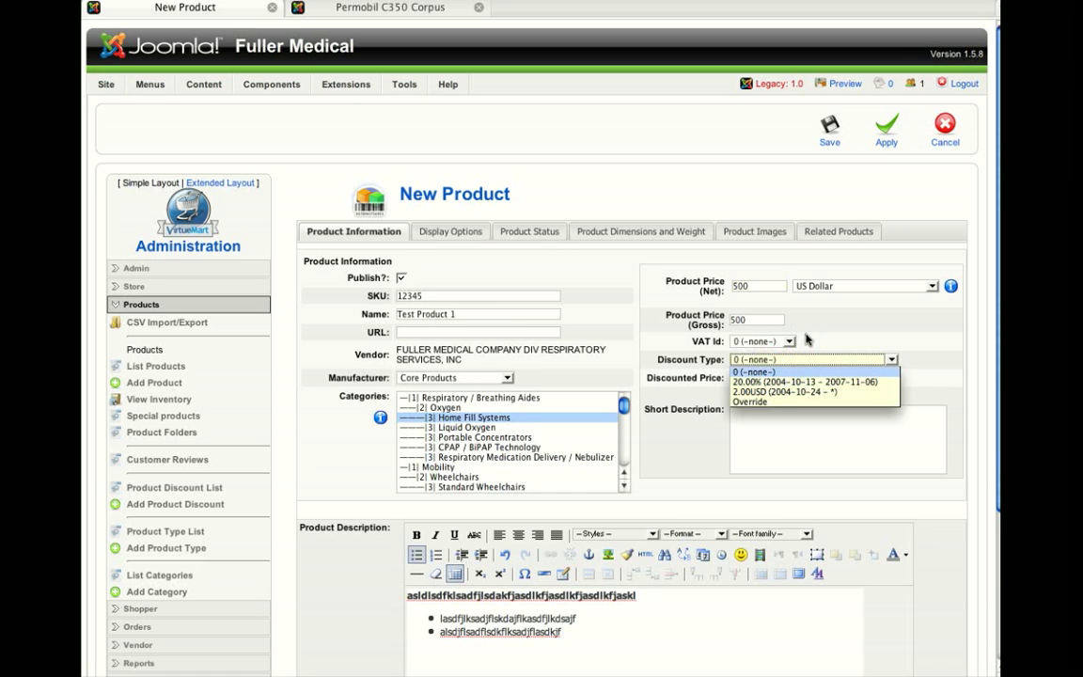
click(805, 333)
click(743, 410)
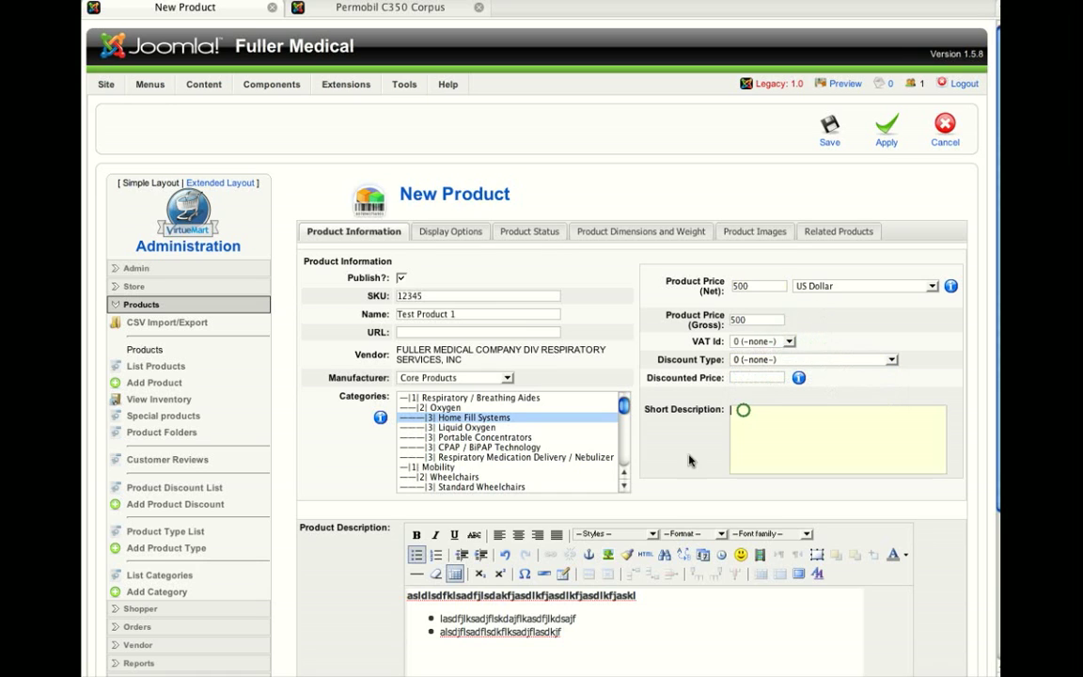
scroll(503, 467, down, 5)
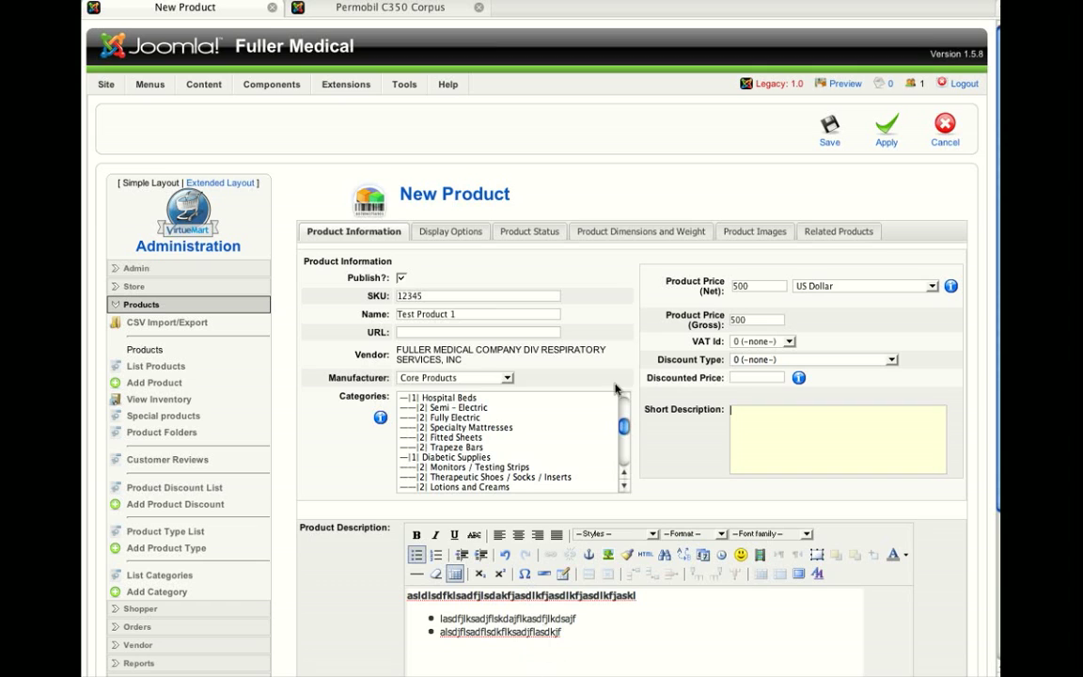
click(614, 289)
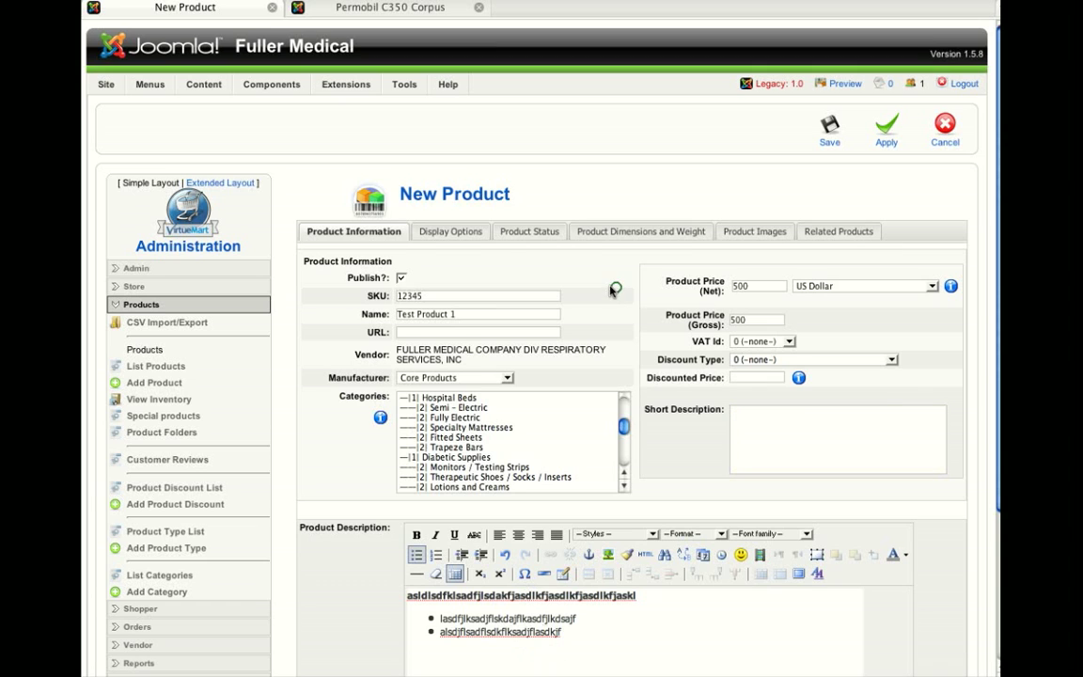
Set the product's stock to 50, its minimum purchase quantity to 1 and its maximum purchase quantity to 50
click(524, 232)
click(470, 272)
text(50)
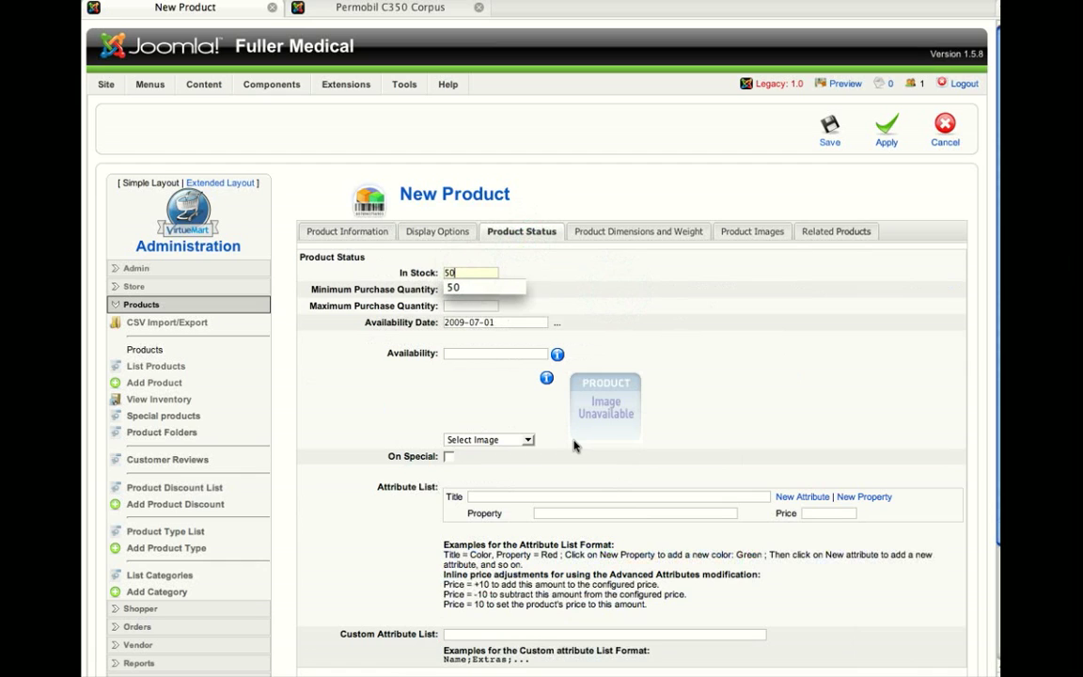
click(456, 289)
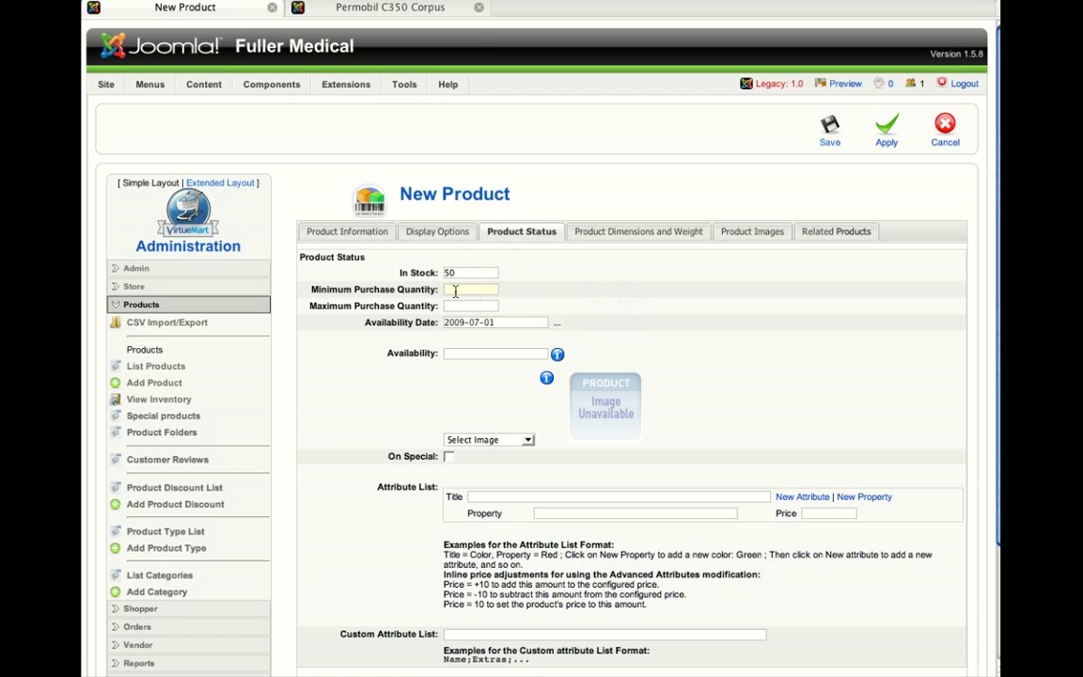
text(1)
click(525, 290)
click(460, 306)
text(50)
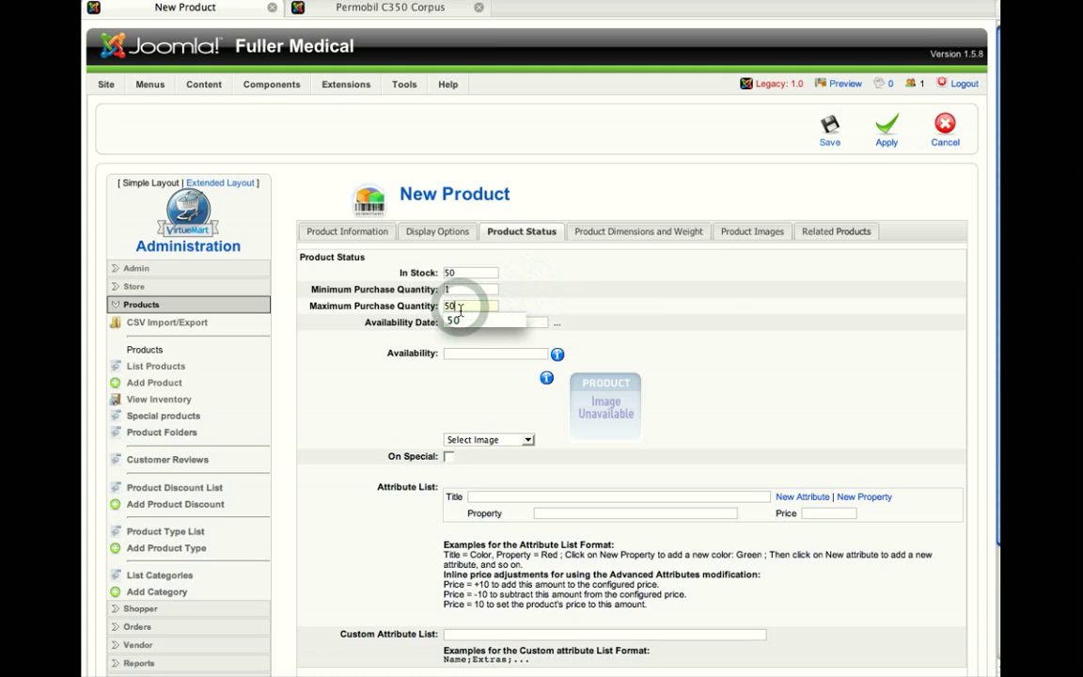
click(730, 294)
Try the availability images 1-4w.gif, 1-2m.gif and 3-5d.gif for the product, and clear the selection again
click(479, 354)
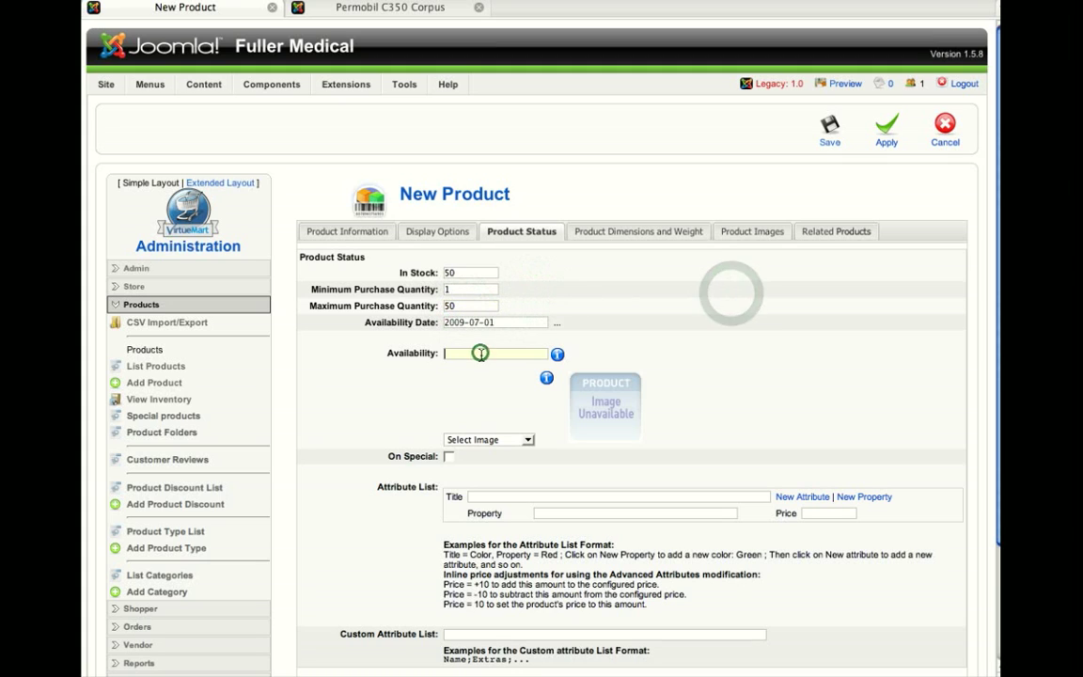
scroll(561, 394, down, 2)
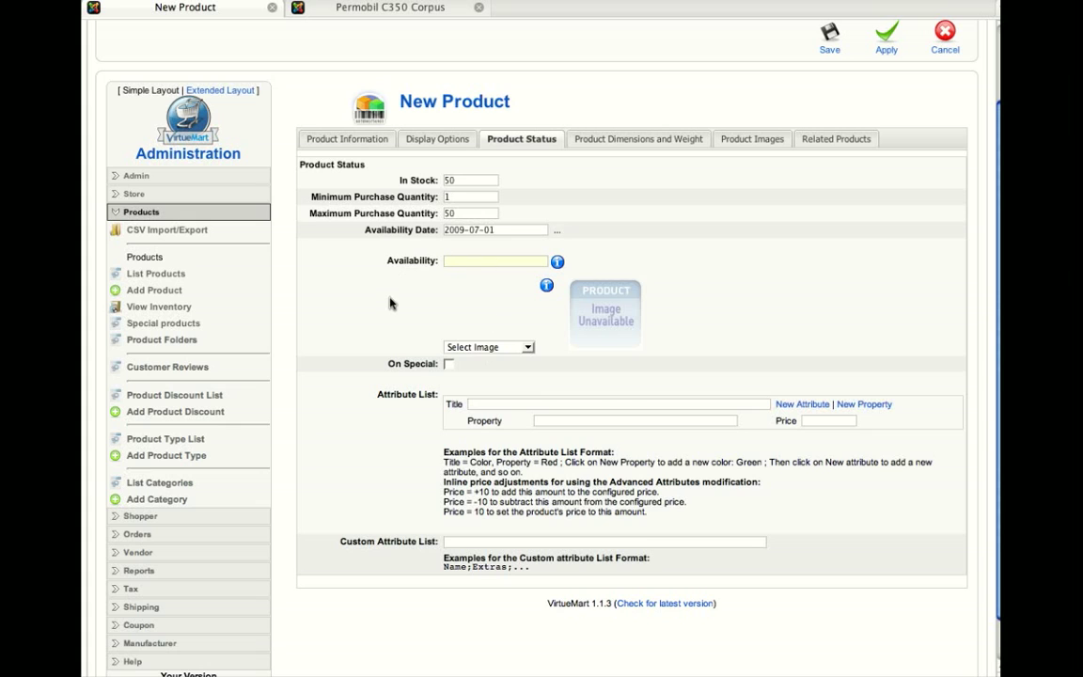
click(507, 349)
click(485, 375)
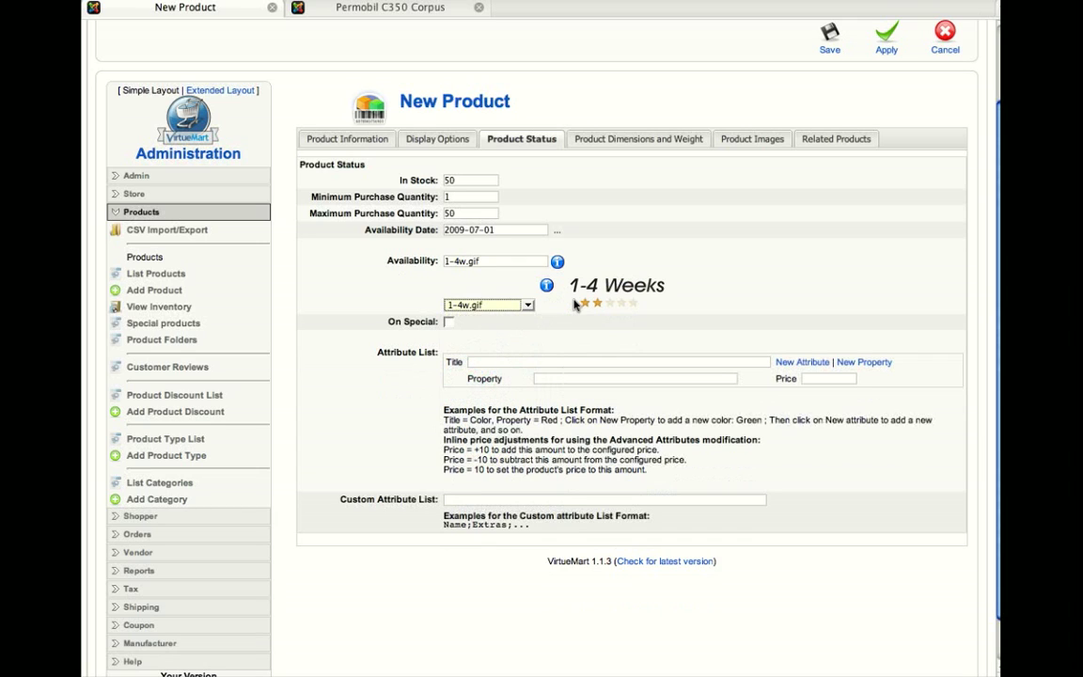
click(517, 310)
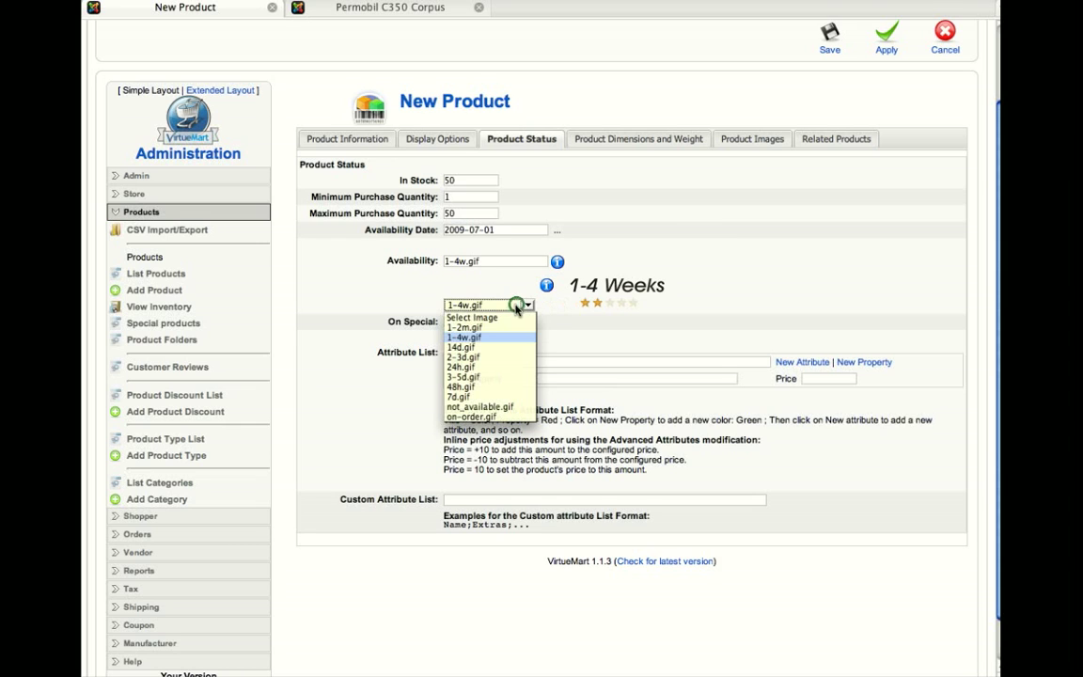
click(484, 325)
click(512, 307)
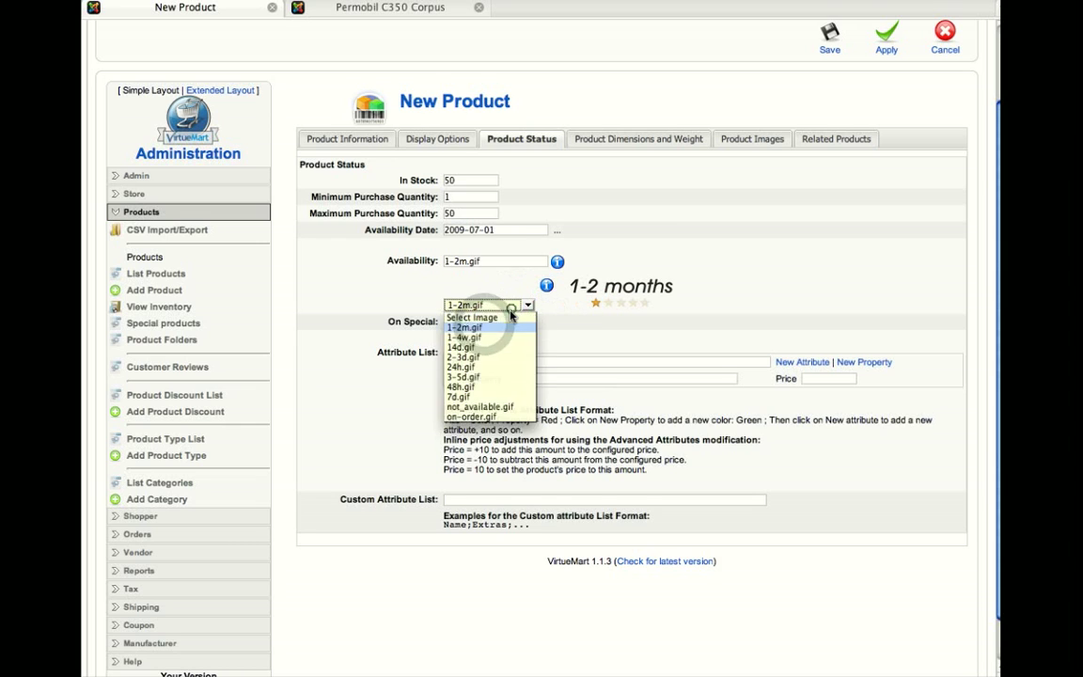
click(484, 377)
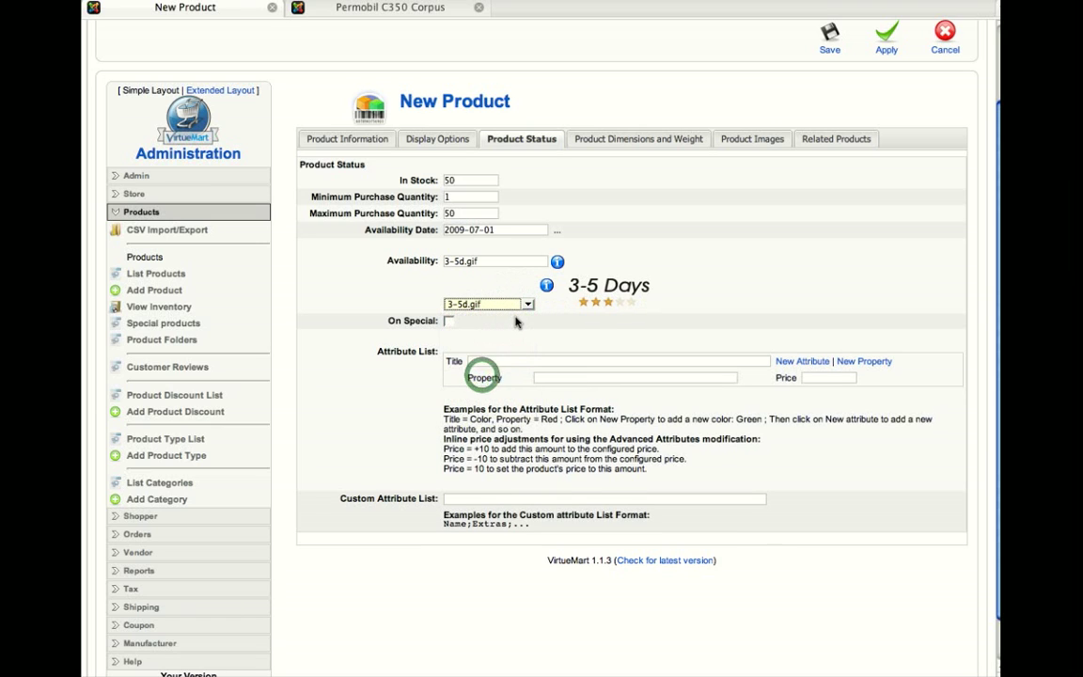
click(483, 306)
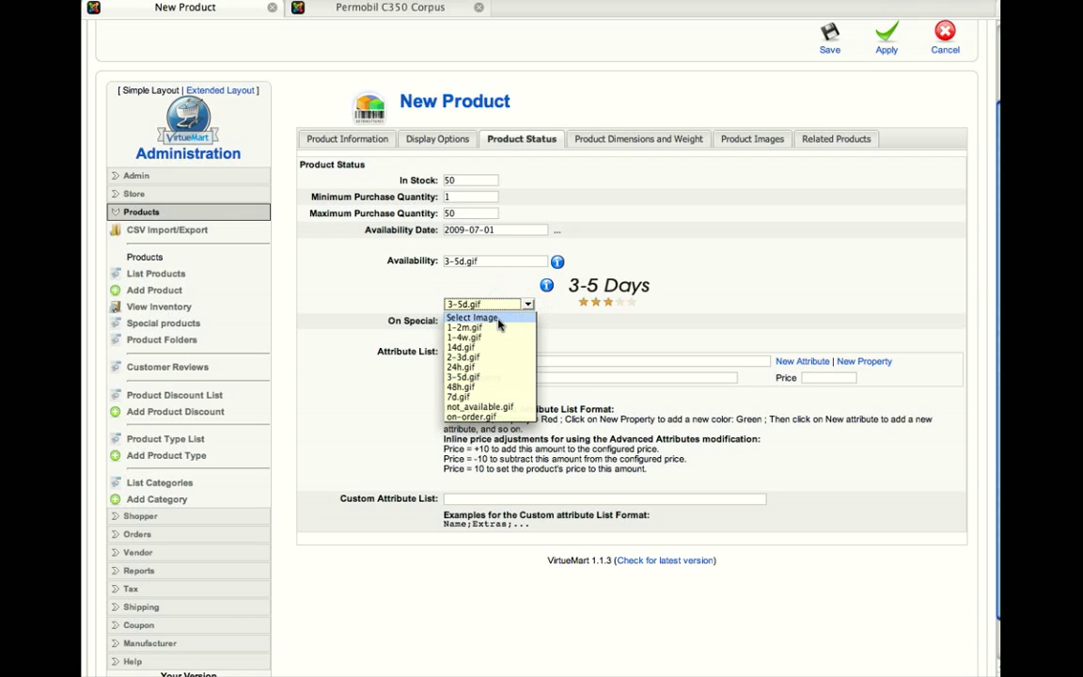
click(499, 318)
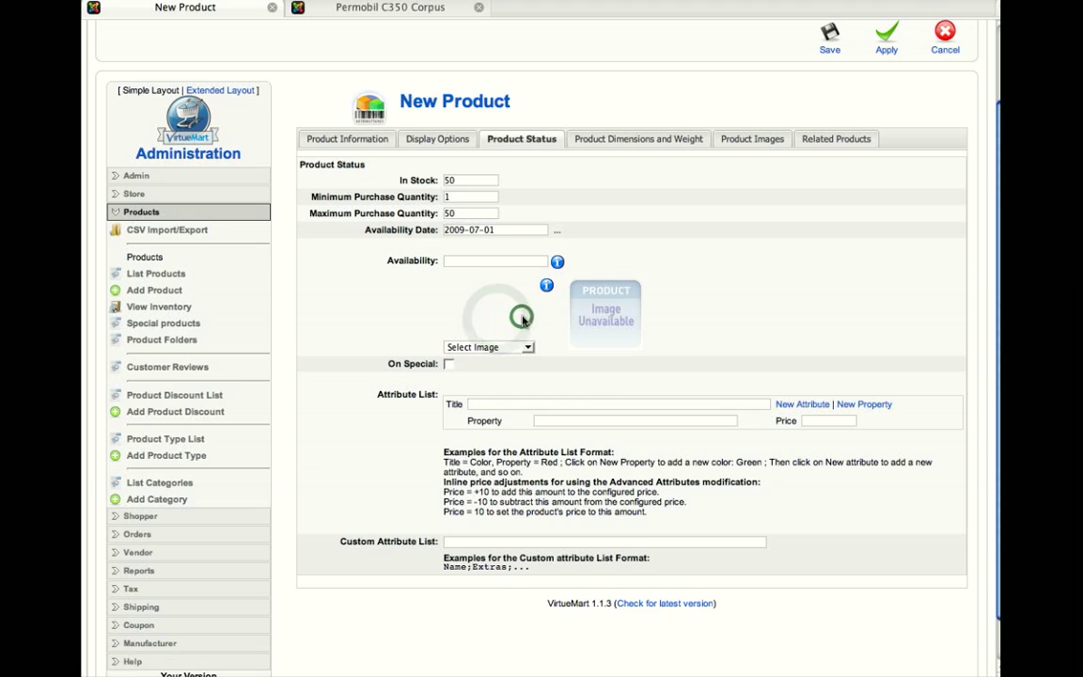
Mark the product as on special, checking the Specials section on the Permobil C350 Corpus store page
scroll(520, 315, down, 1)
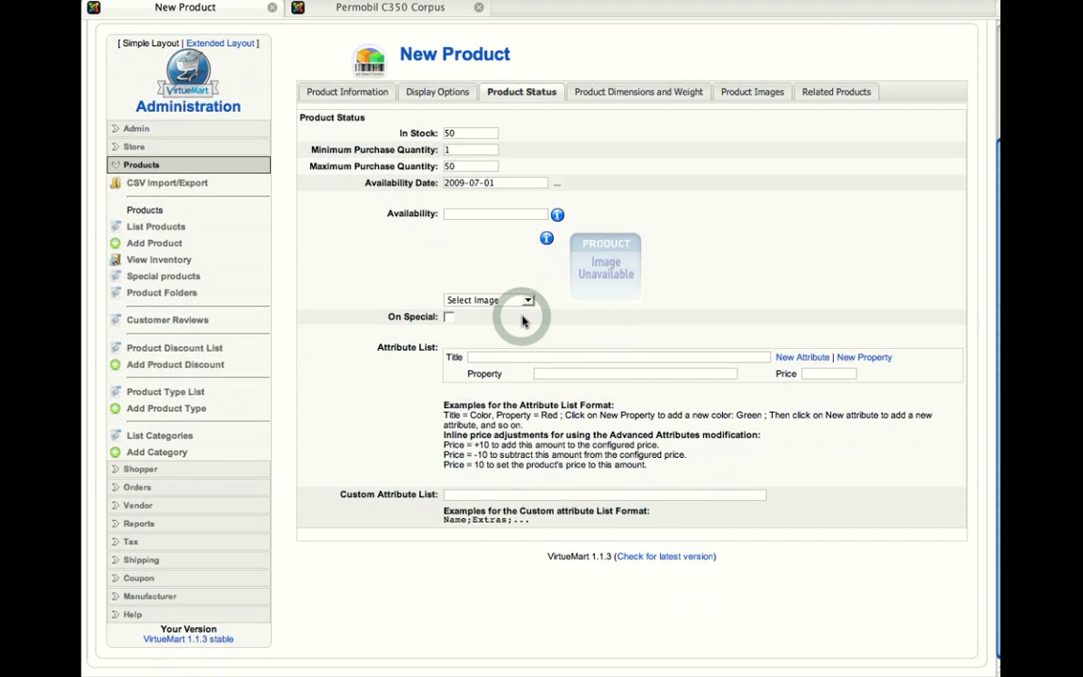
click(448, 320)
click(380, 7)
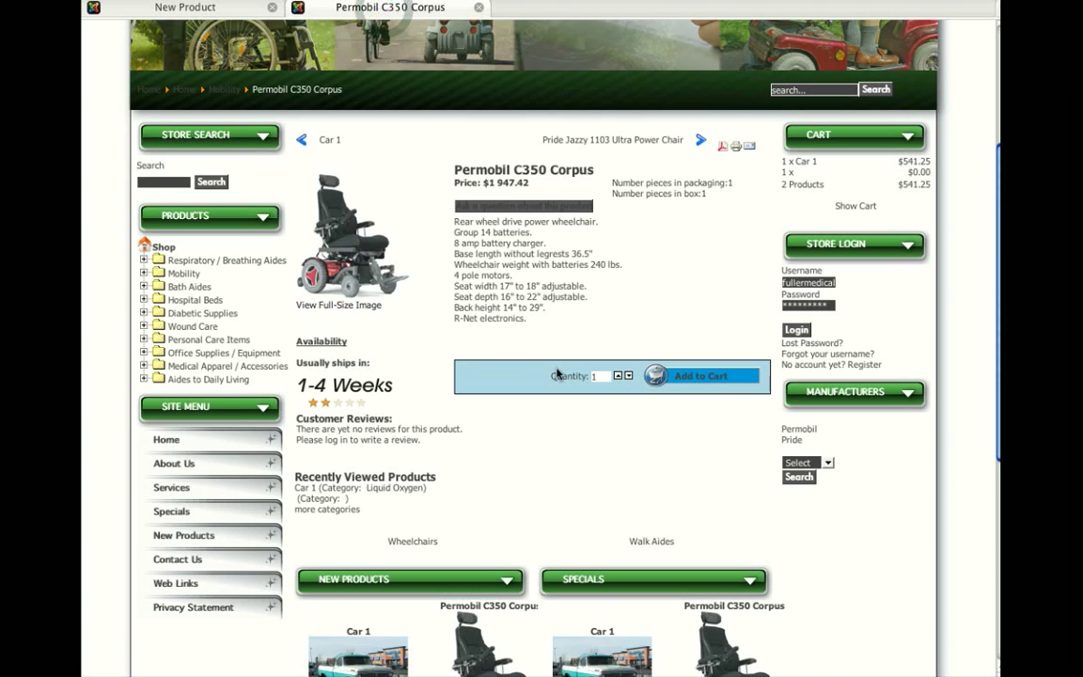
scroll(557, 375, down, 5)
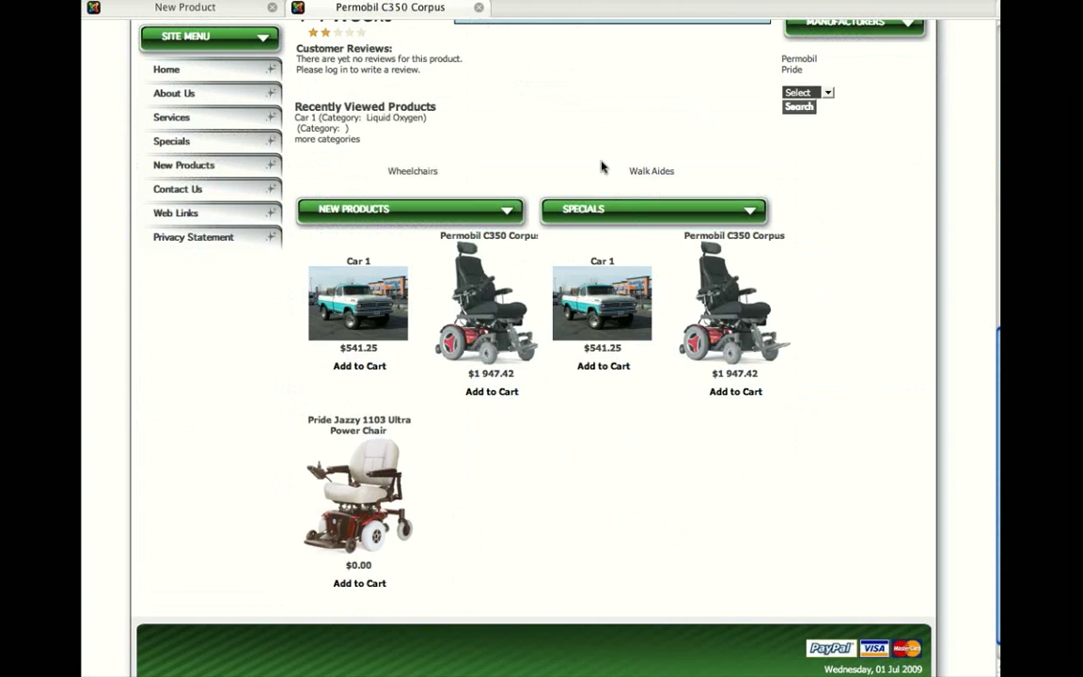
click(209, 10)
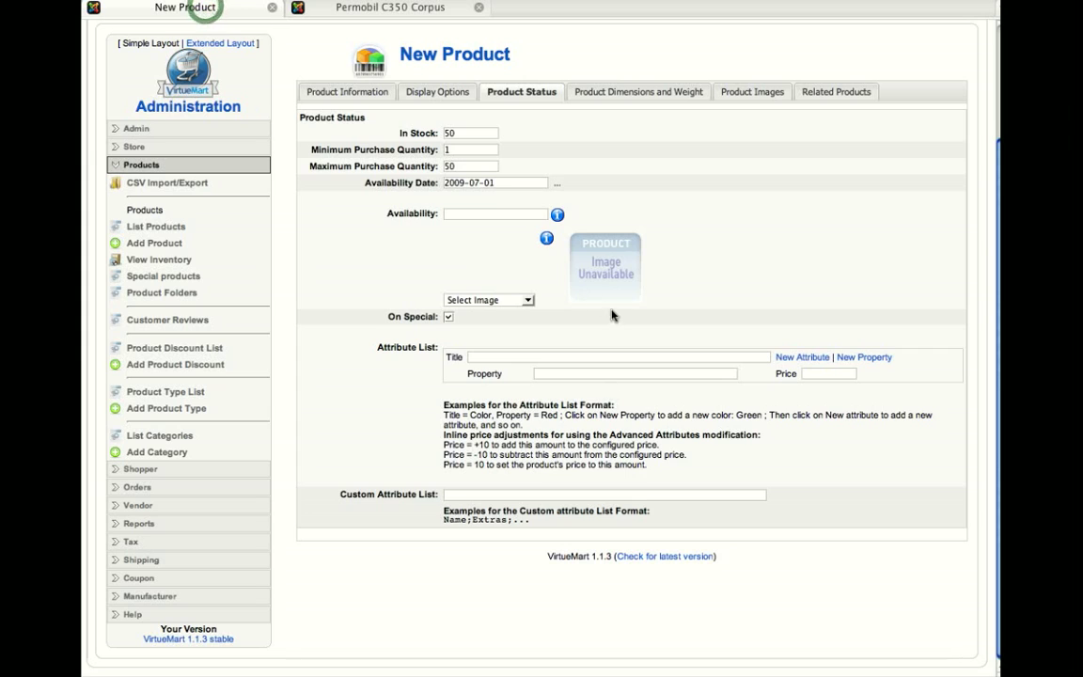
click(450, 318)
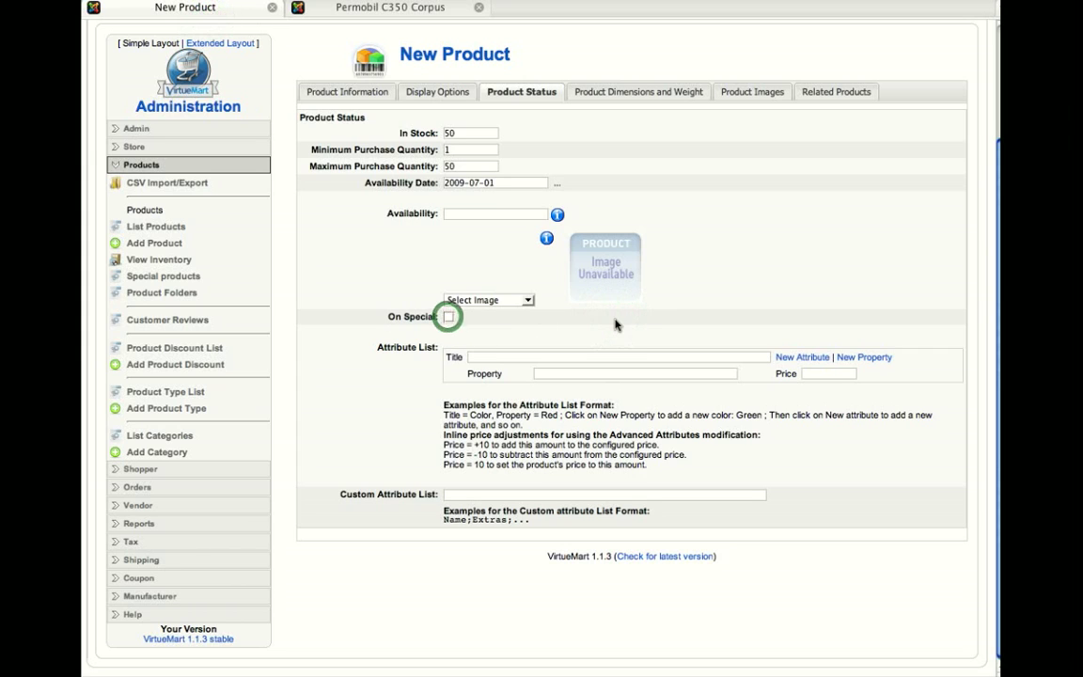
click(448, 320)
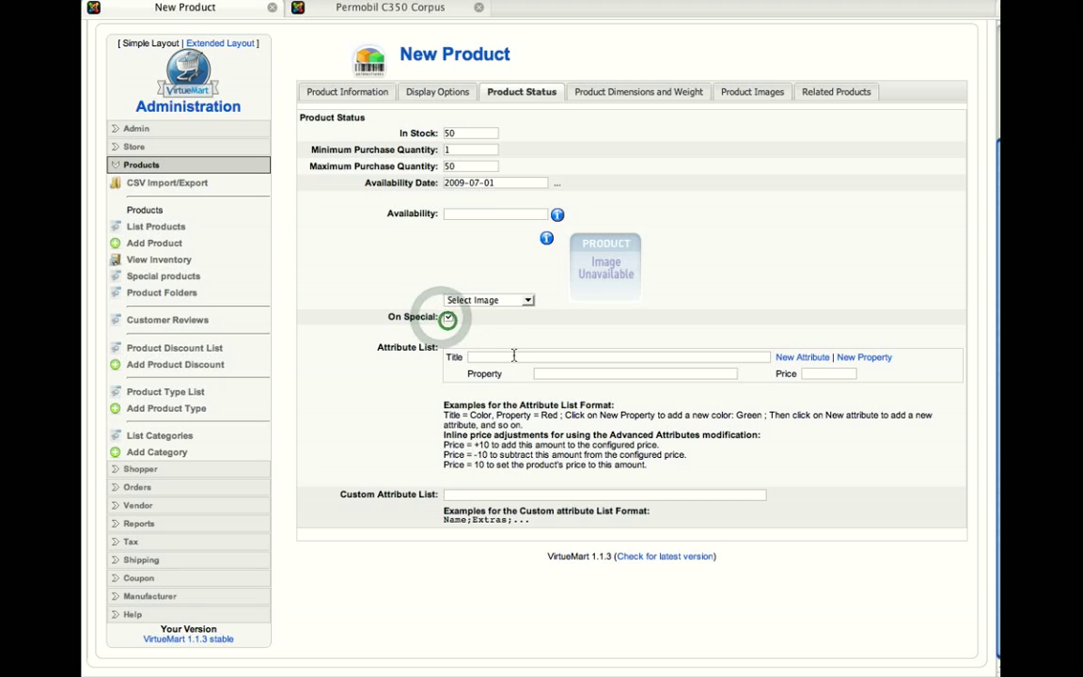
Set the product's length, width and height to 21 inches each and its weight to 10 pounds
scroll(514, 368, up, 3)
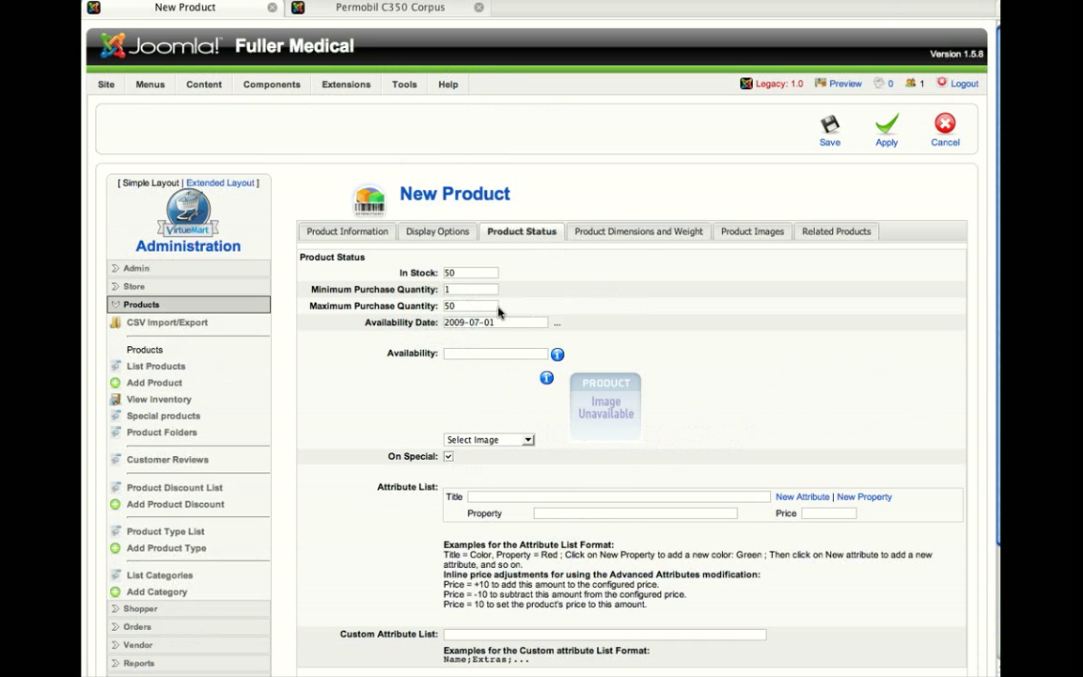
click(641, 236)
click(476, 271)
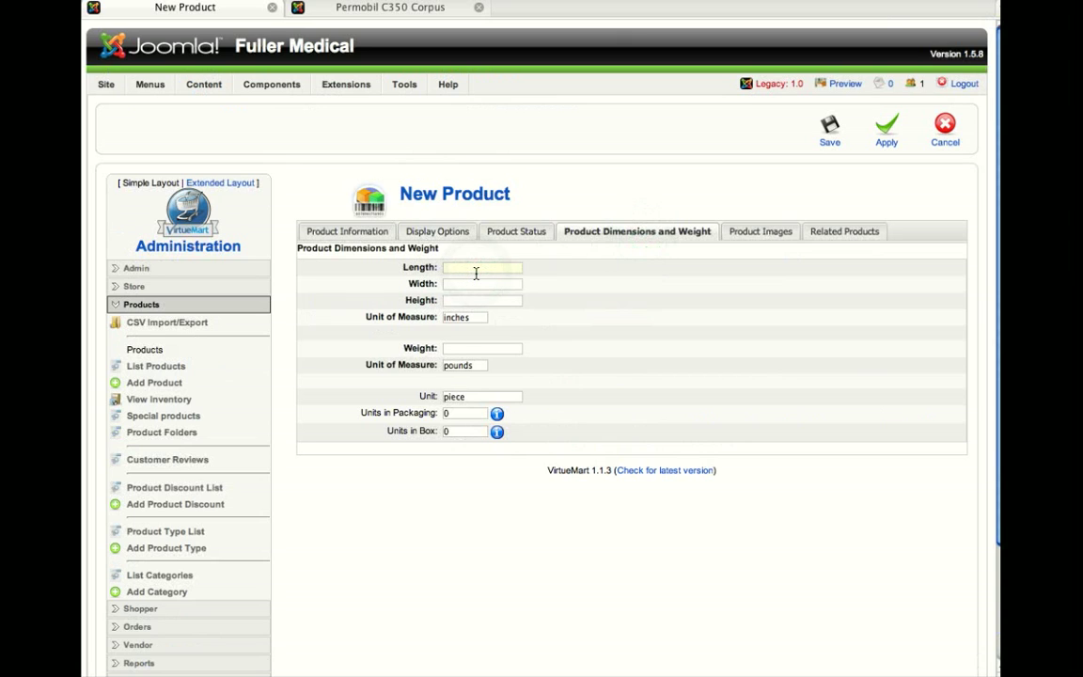
text(21)
key(Tab)
text(21)
key(Tab)
text(21)
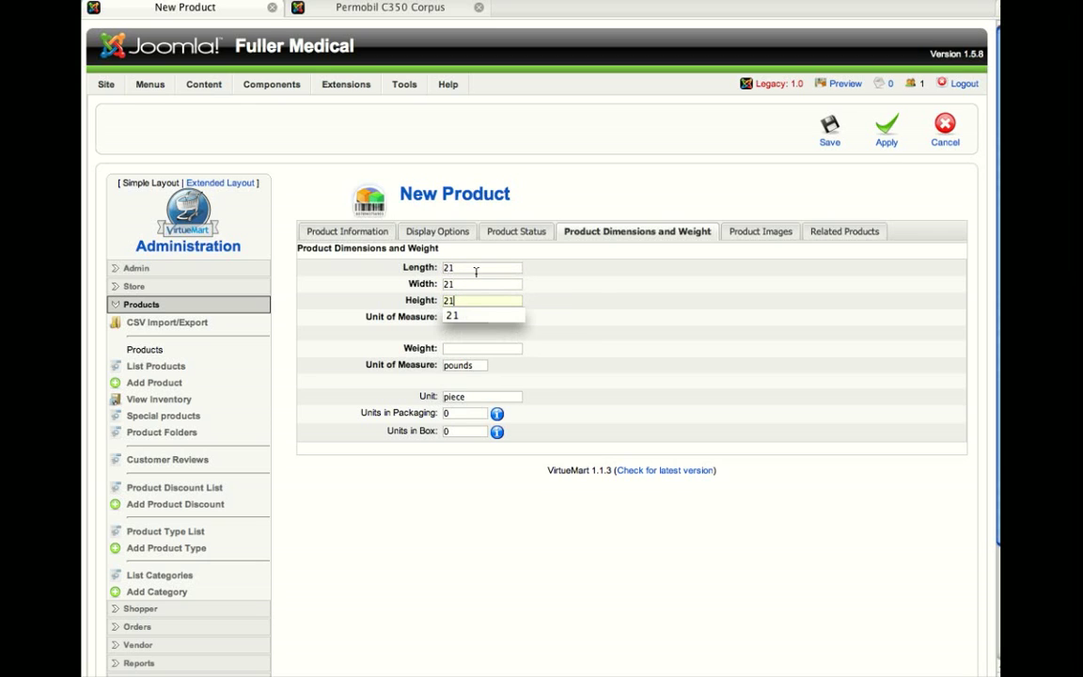
click(596, 295)
click(453, 350)
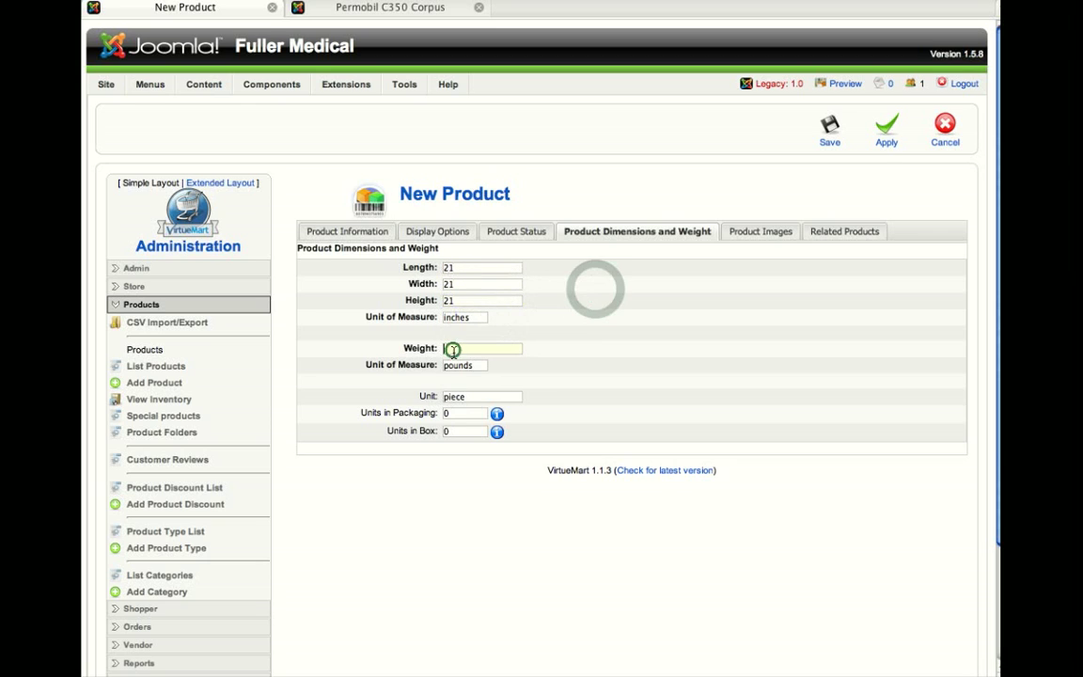
text(10)
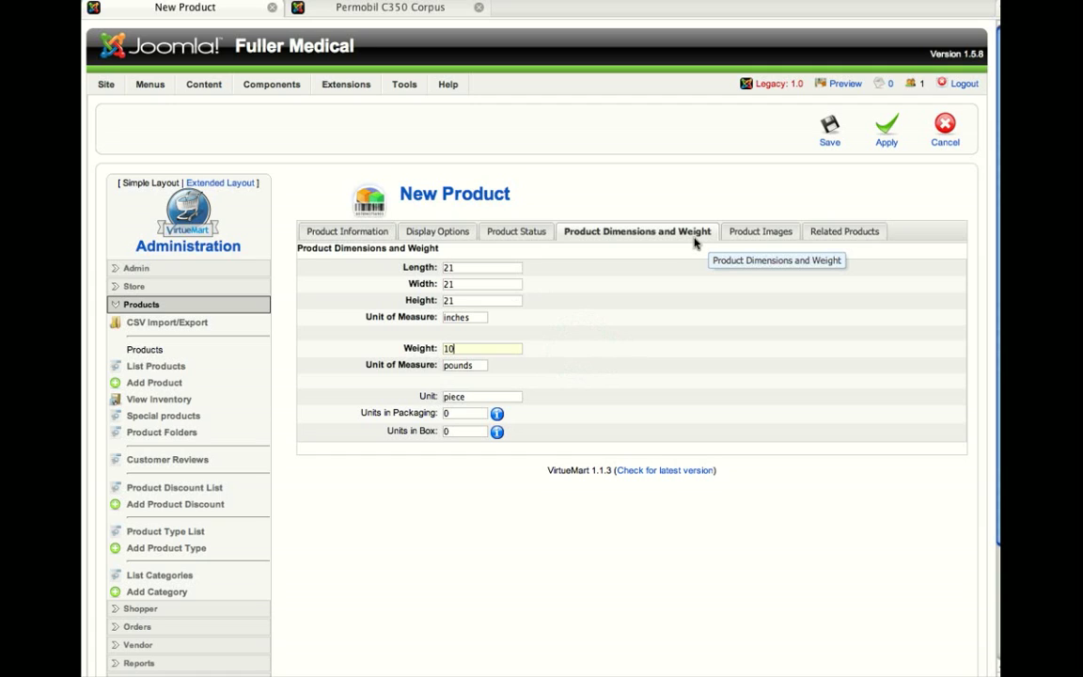
Choose ford9.jpg from the cars folder as the product's full image, with the image action set to none
click(774, 237)
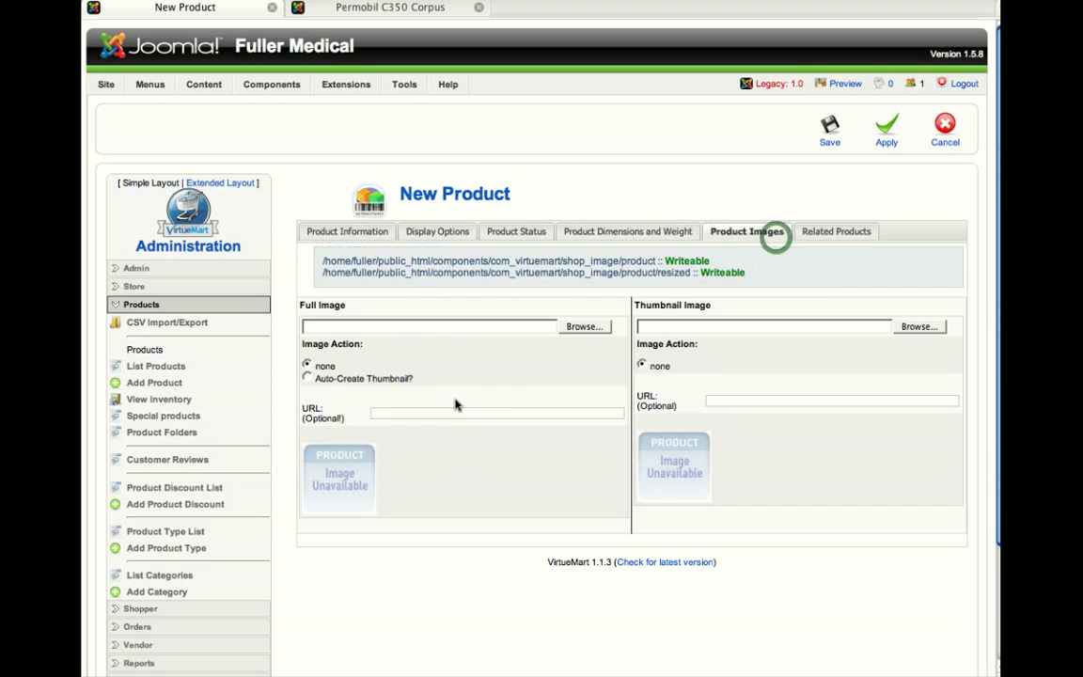
click(572, 327)
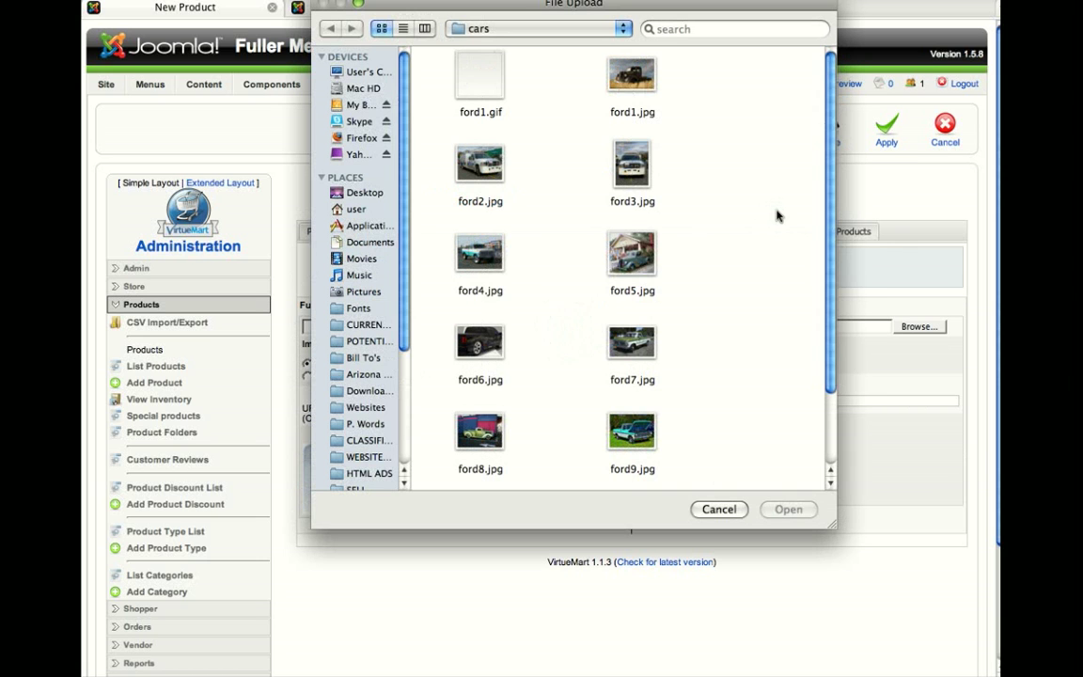
scroll(742, 272, down, 3)
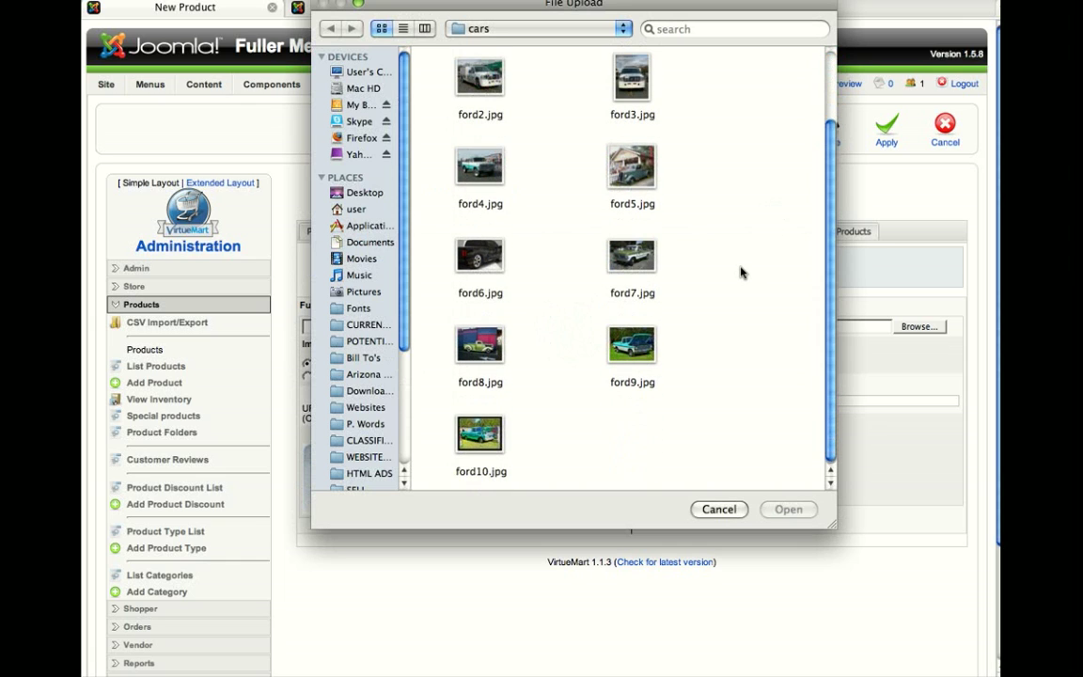
click(632, 348)
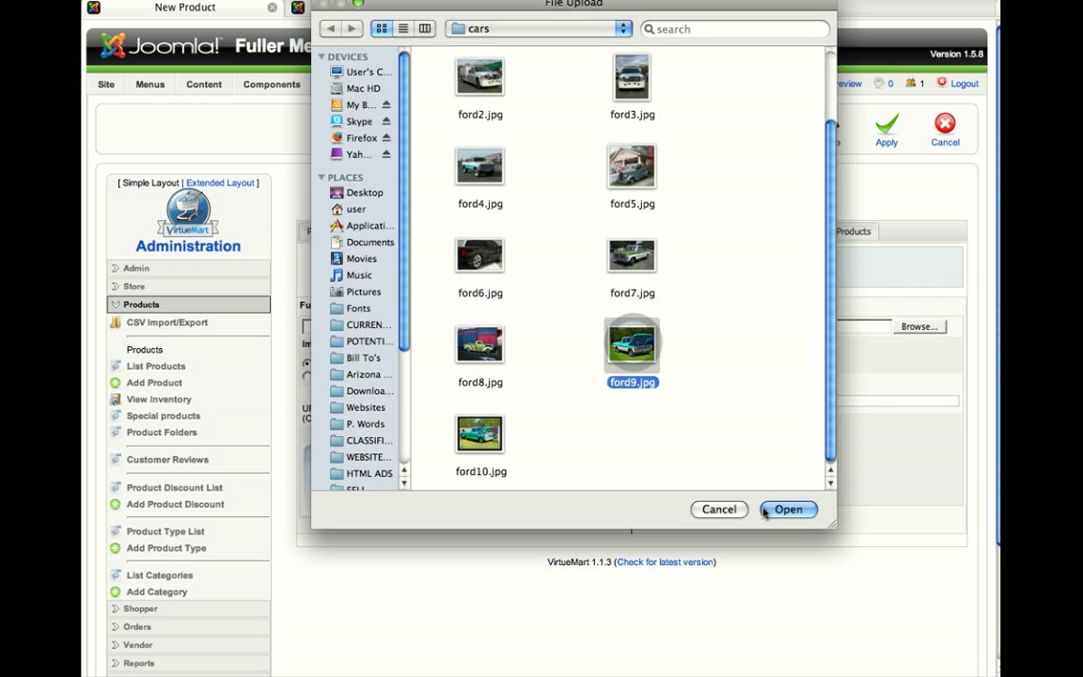
click(767, 510)
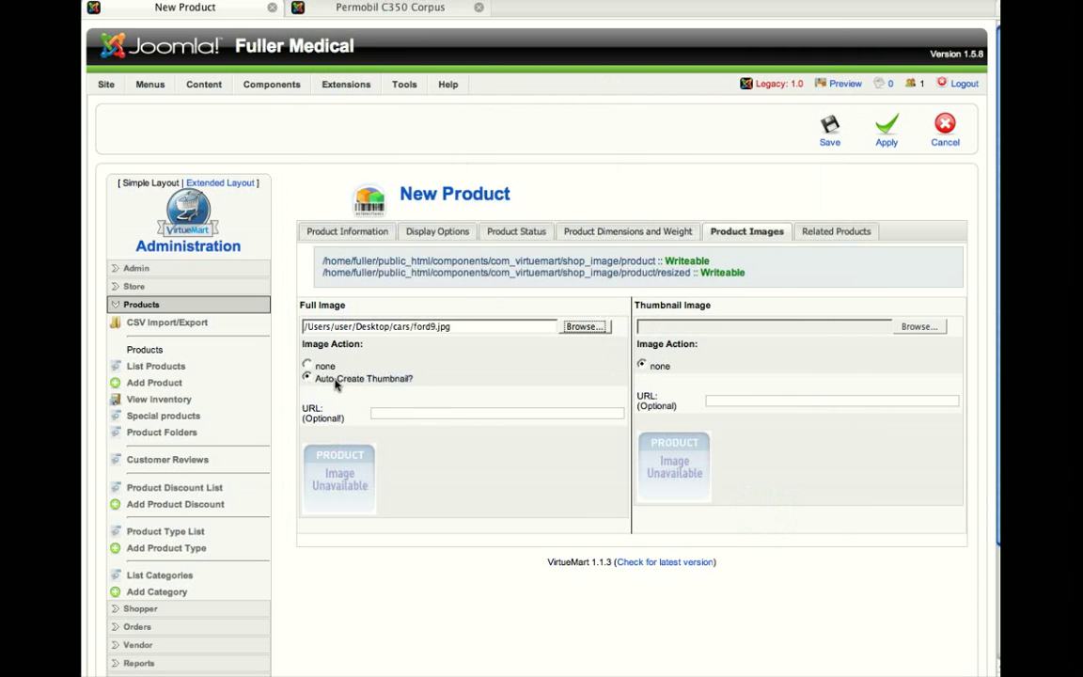
click(308, 365)
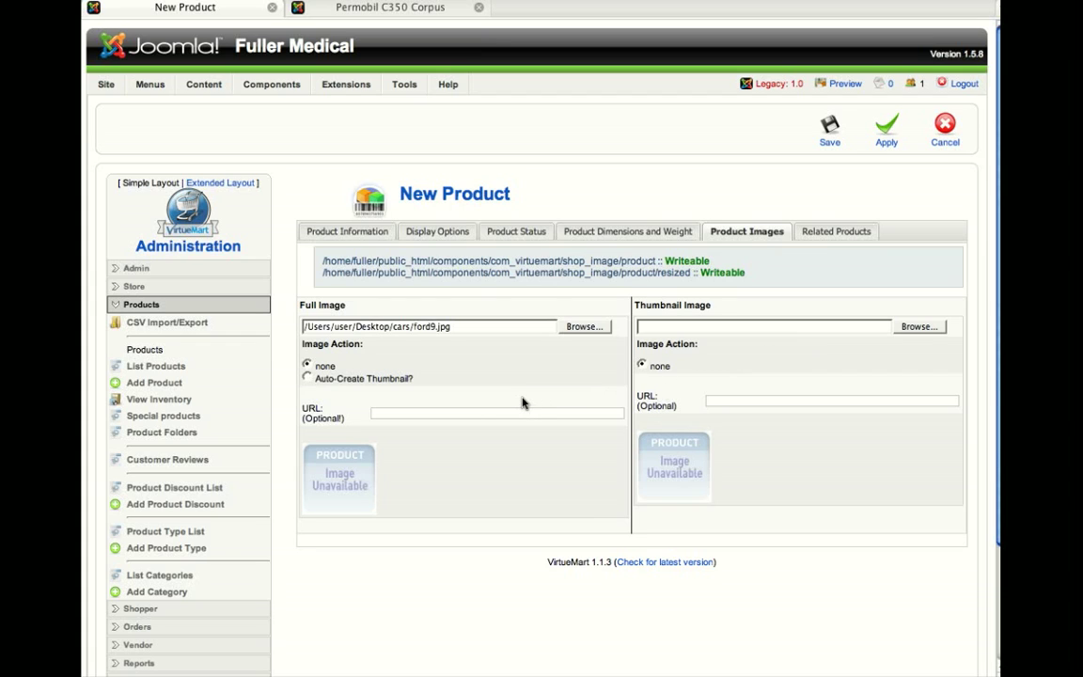
Set the full image's action to auto-create the thumbnail, save the new product and review its saved details
click(306, 377)
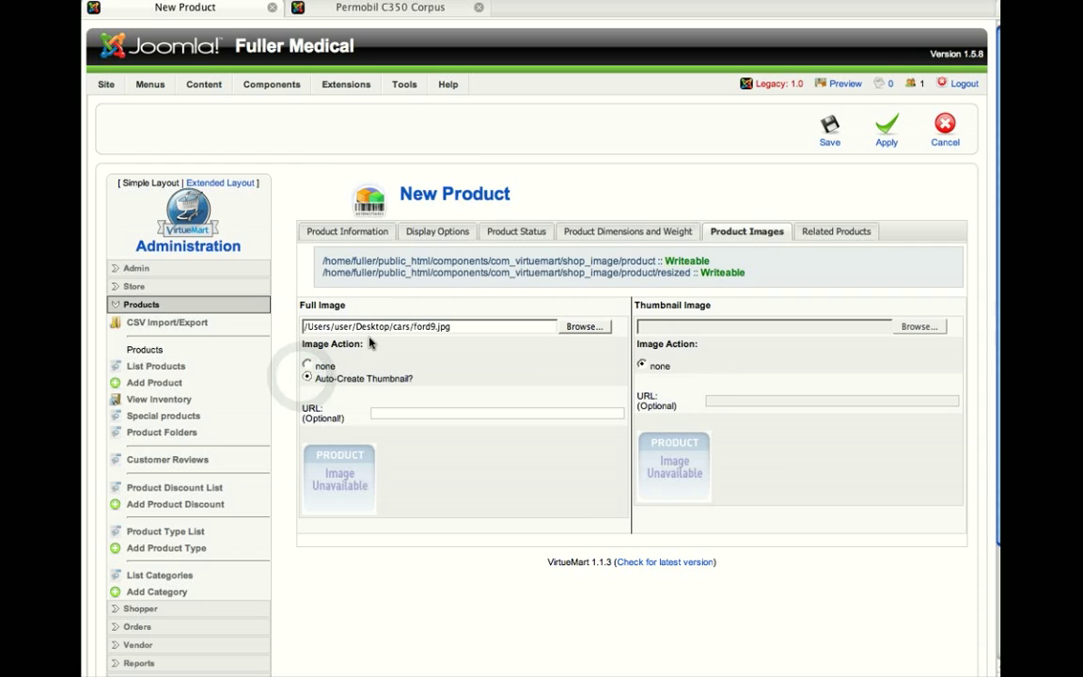
triple_click(416, 322)
click(491, 364)
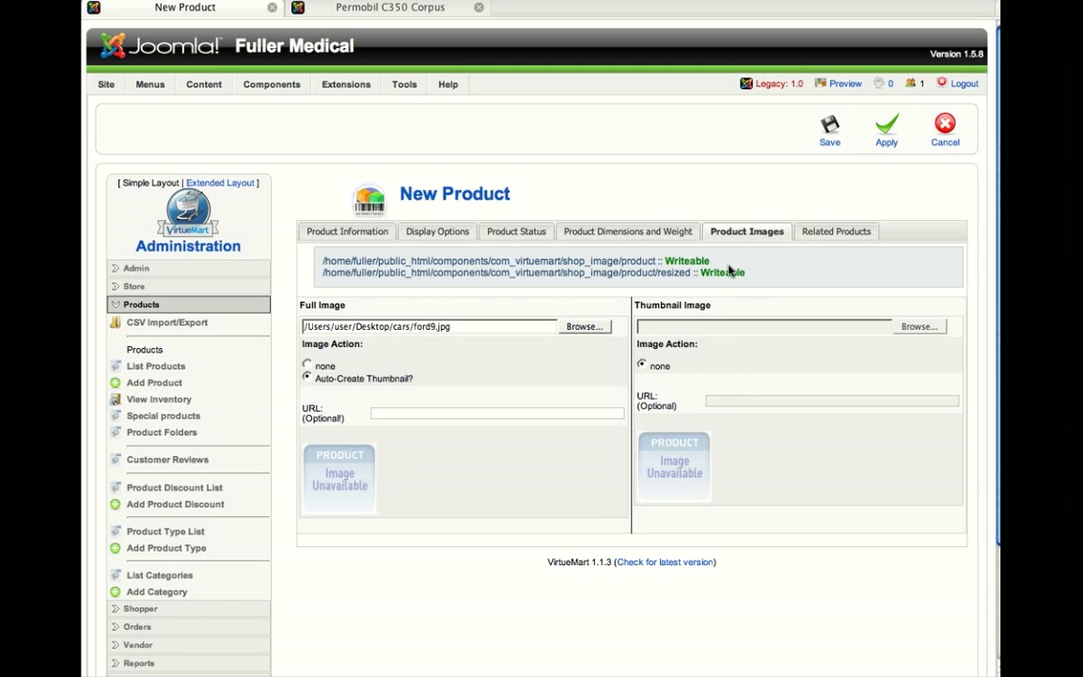
click(831, 125)
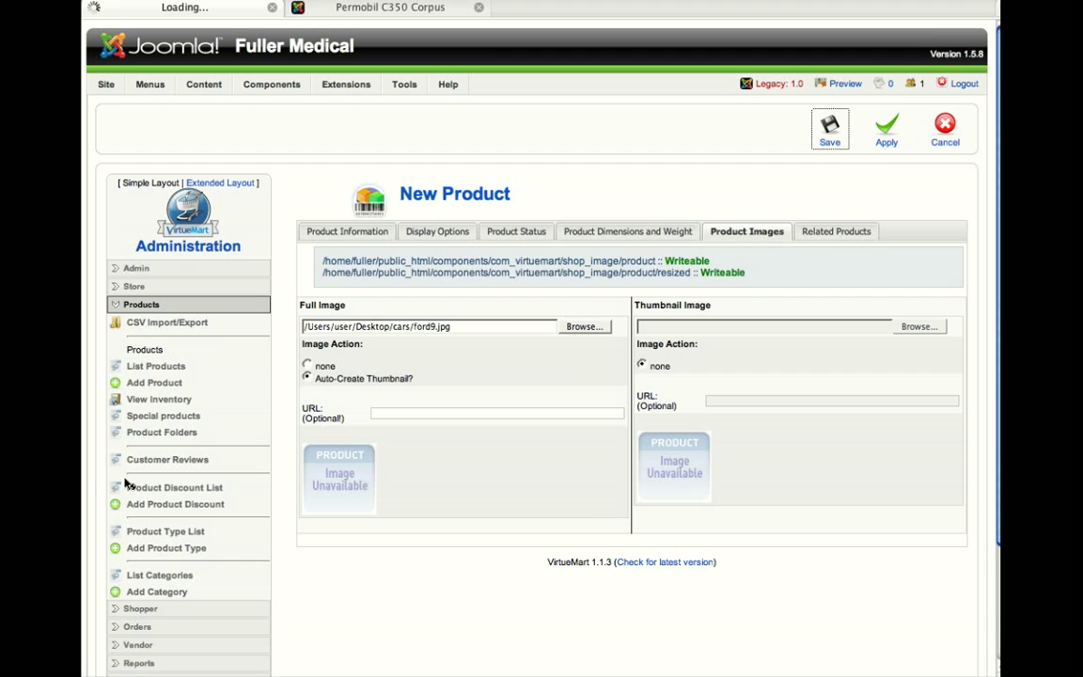
scroll(282, 488, down, 5)
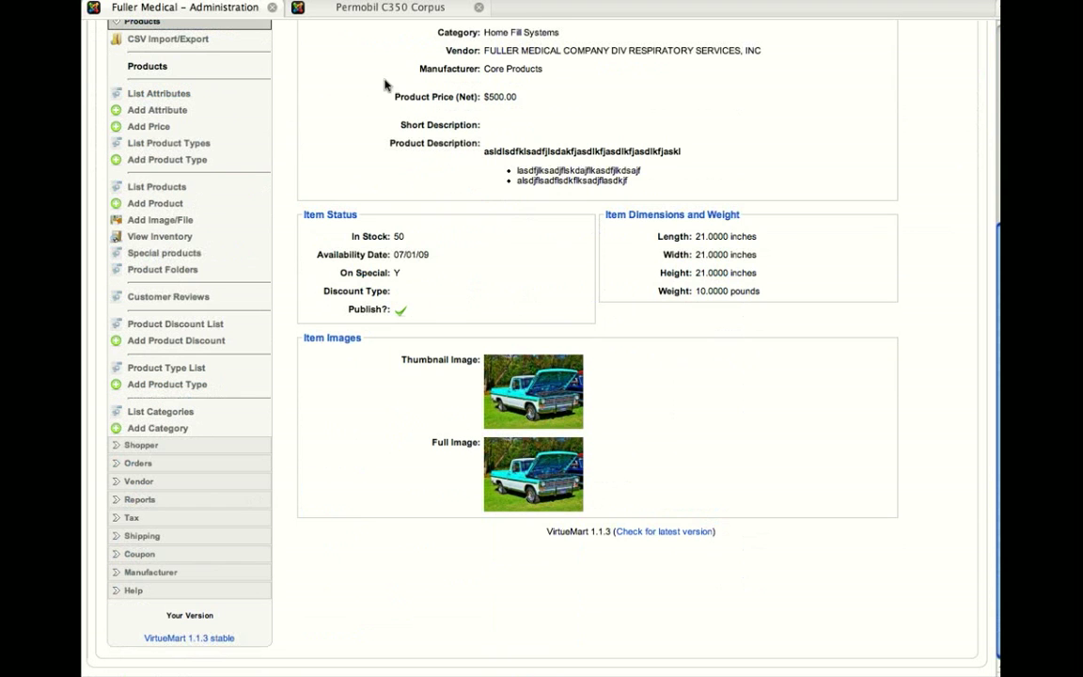
Refresh the Permobil C350 Corpus store page, check the New Products and Specials sections, and open Test Product 1 from Specials
click(382, 10)
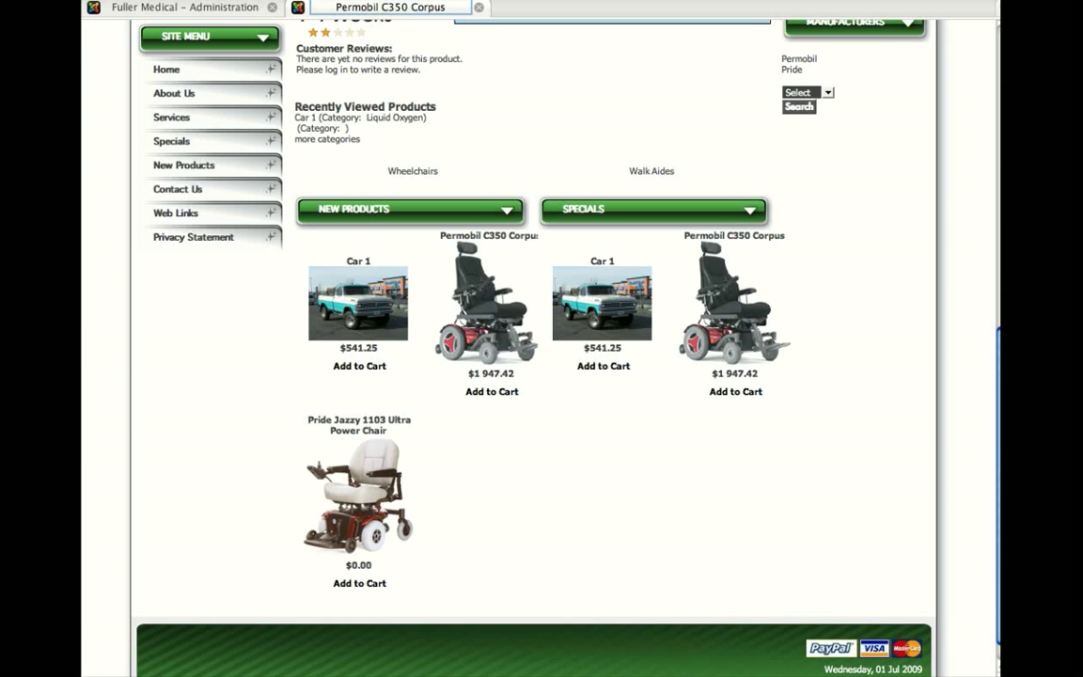
key(super+r)
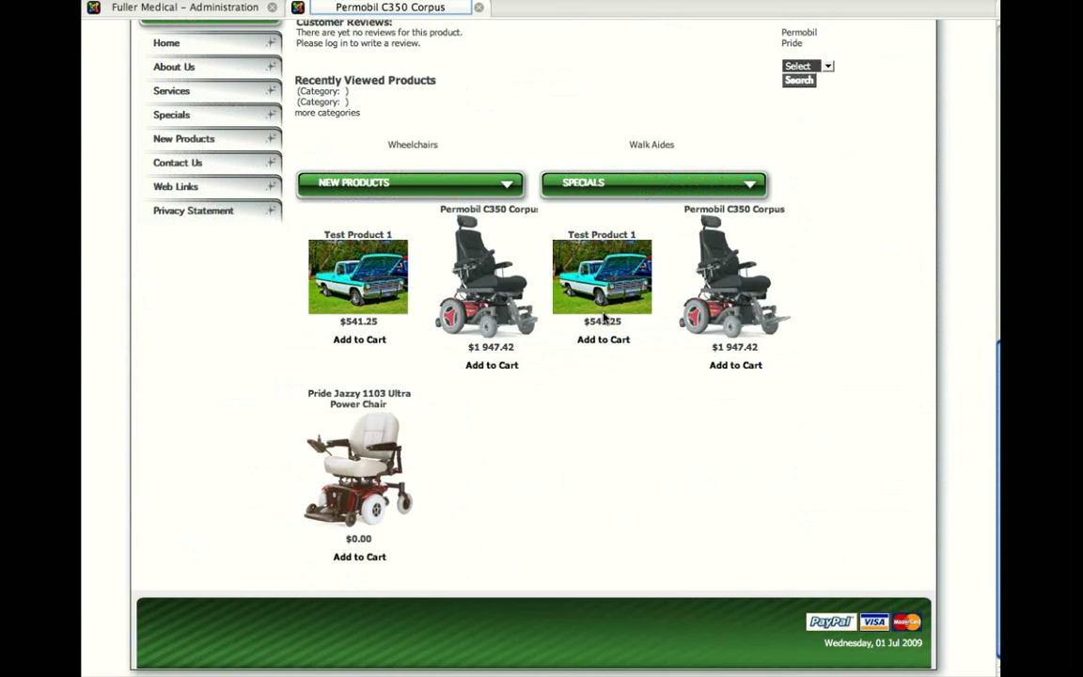
scroll(605, 317, up, 3)
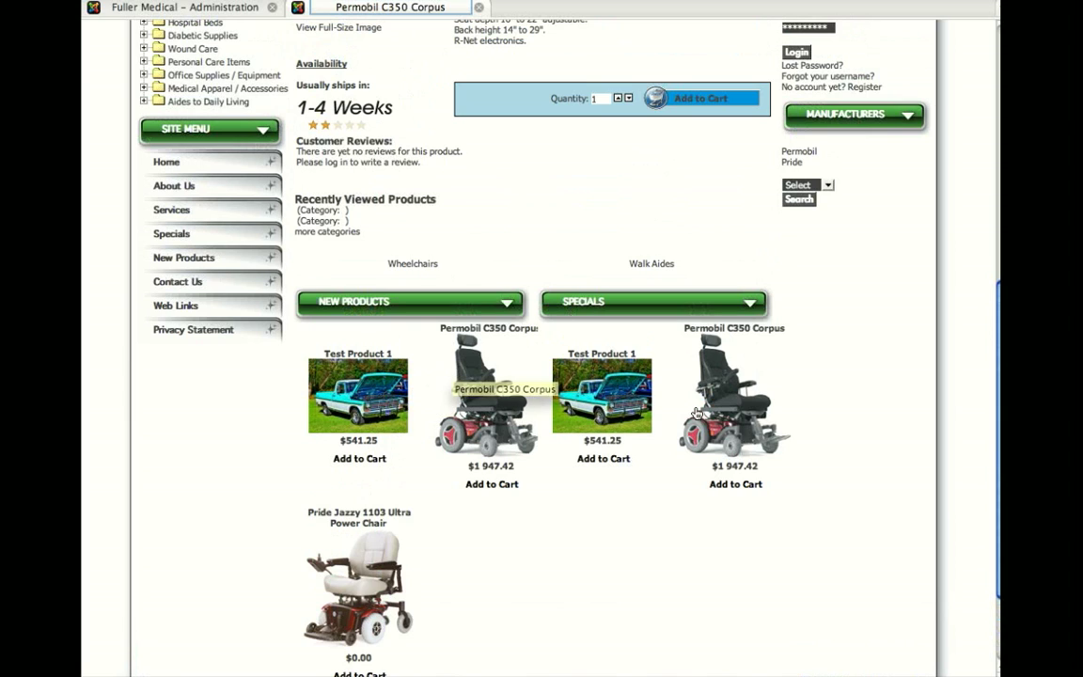
click(607, 388)
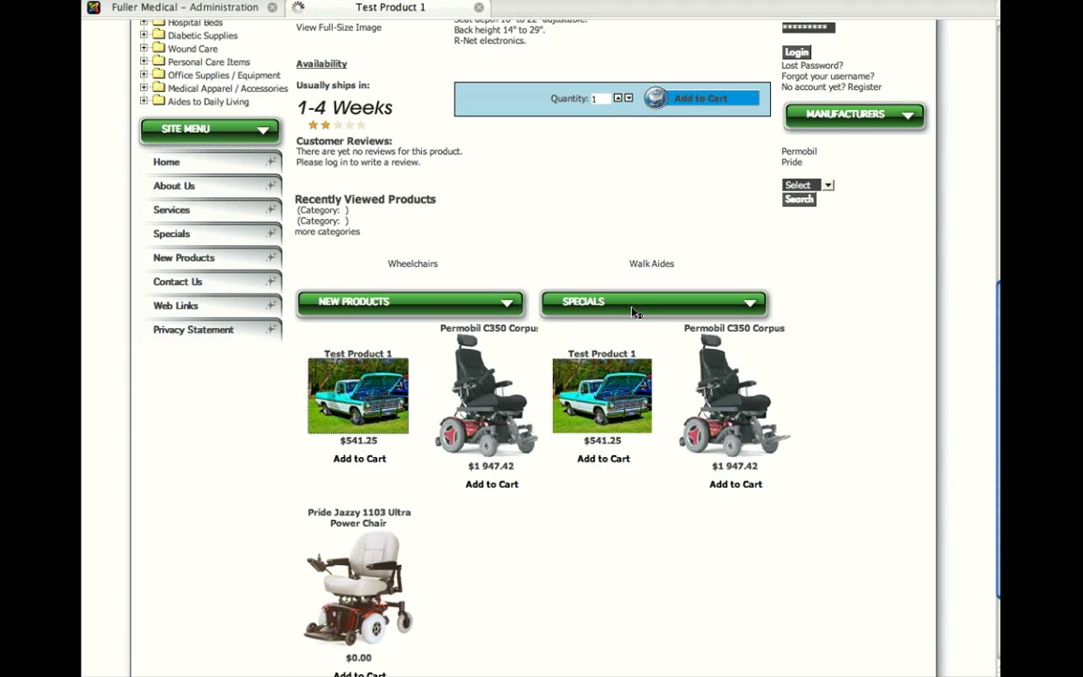
Review Test Product 1's description and full-size image on its store page, and close the page
scroll(635, 331, down, 3)
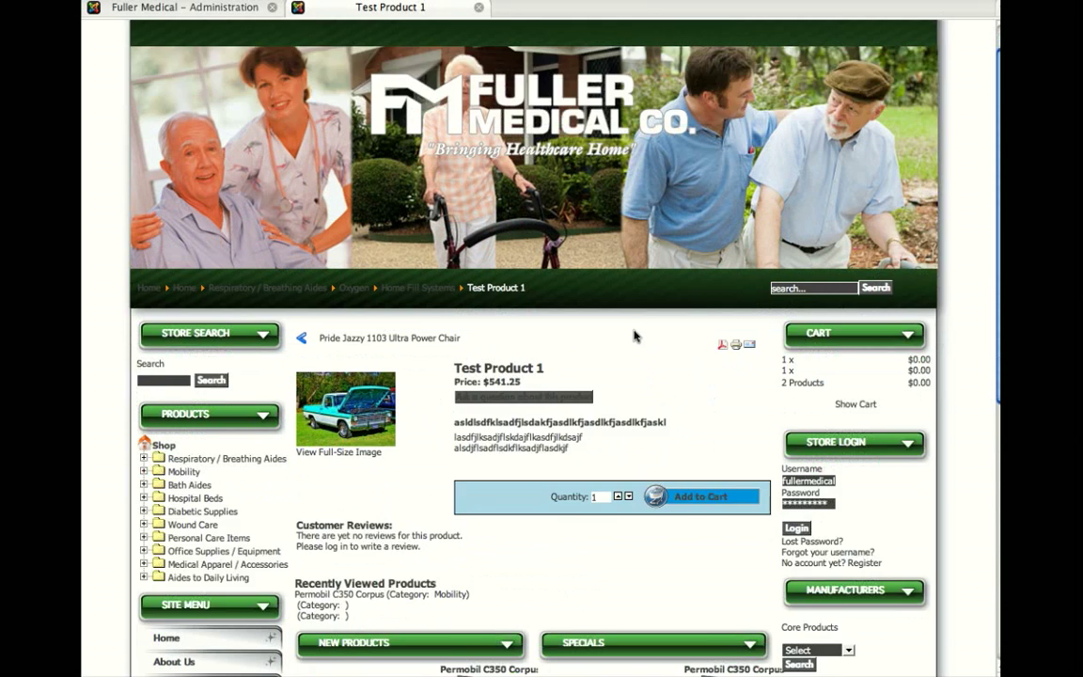
drag(561, 355, 453, 334)
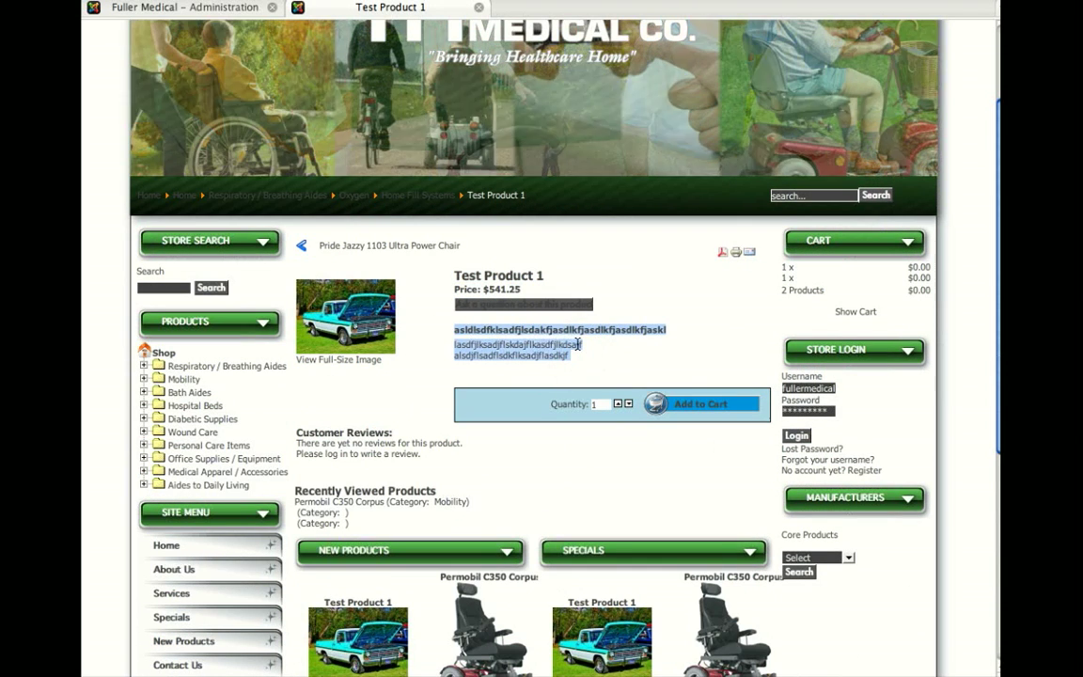
click(376, 335)
click(354, 326)
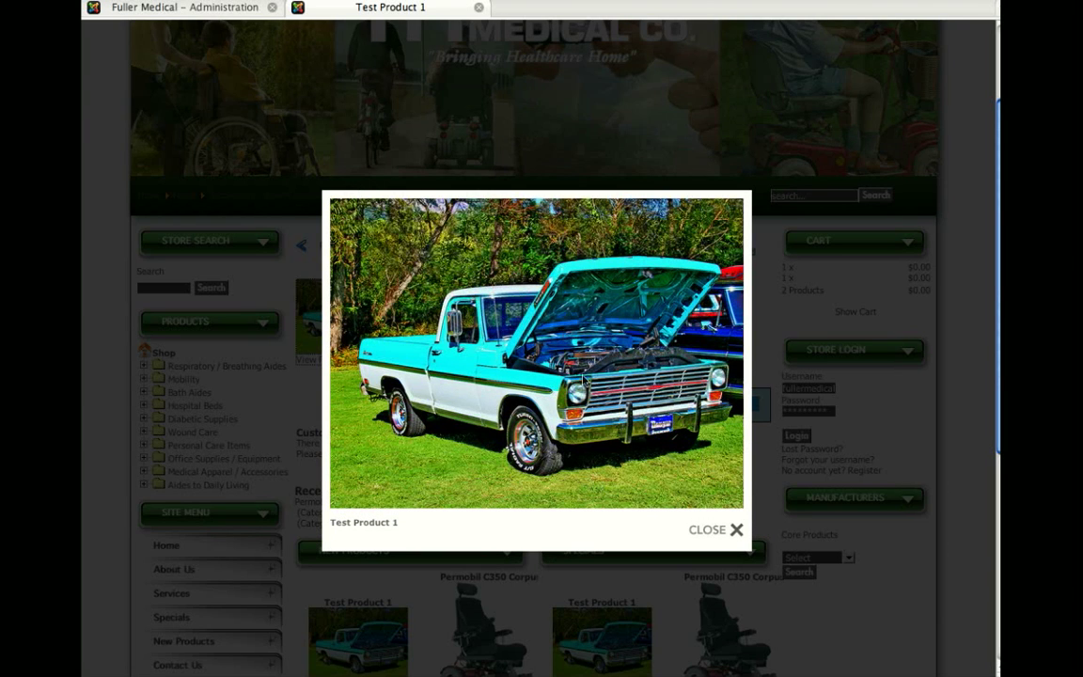
click(716, 532)
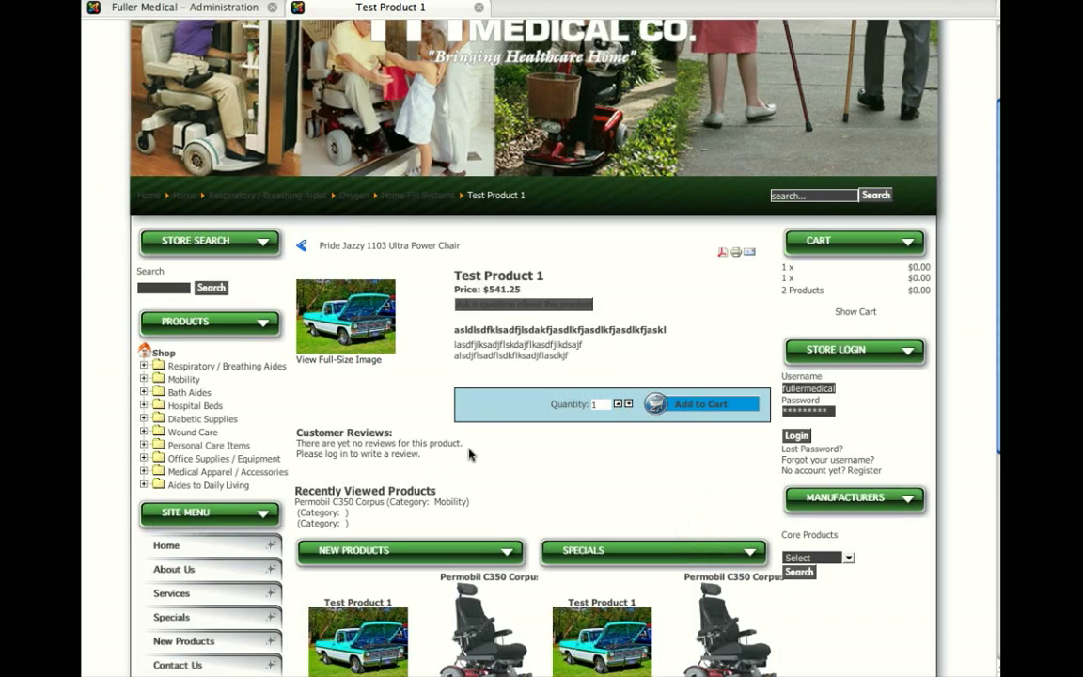
scroll(469, 455, down, 3)
scroll(469, 455, up, 5)
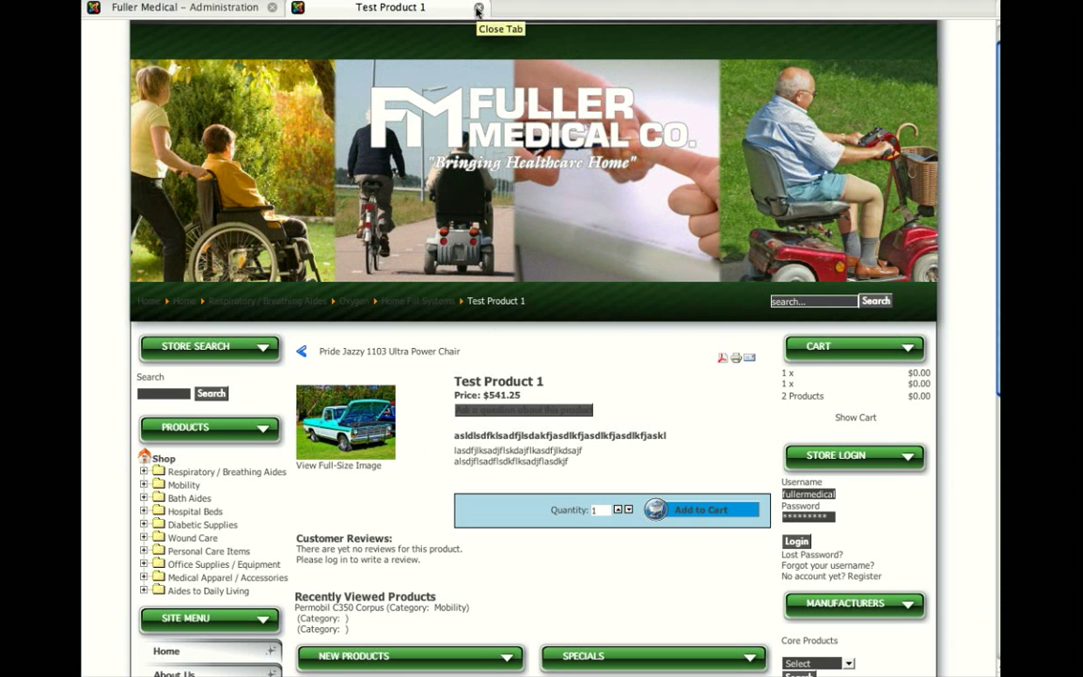
click(479, 8)
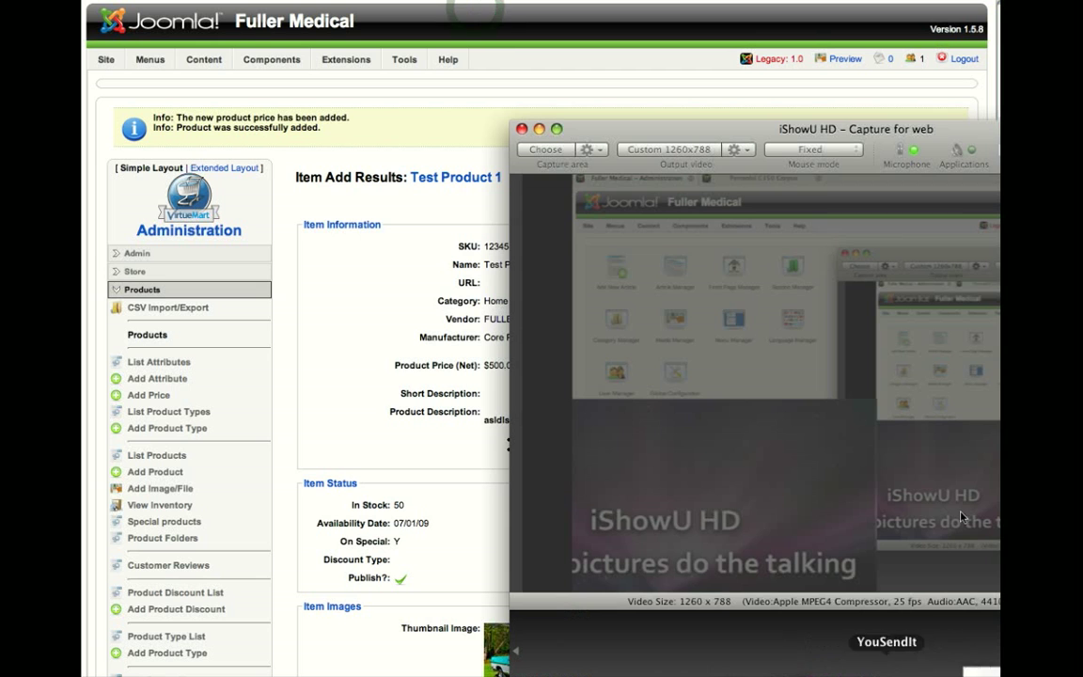